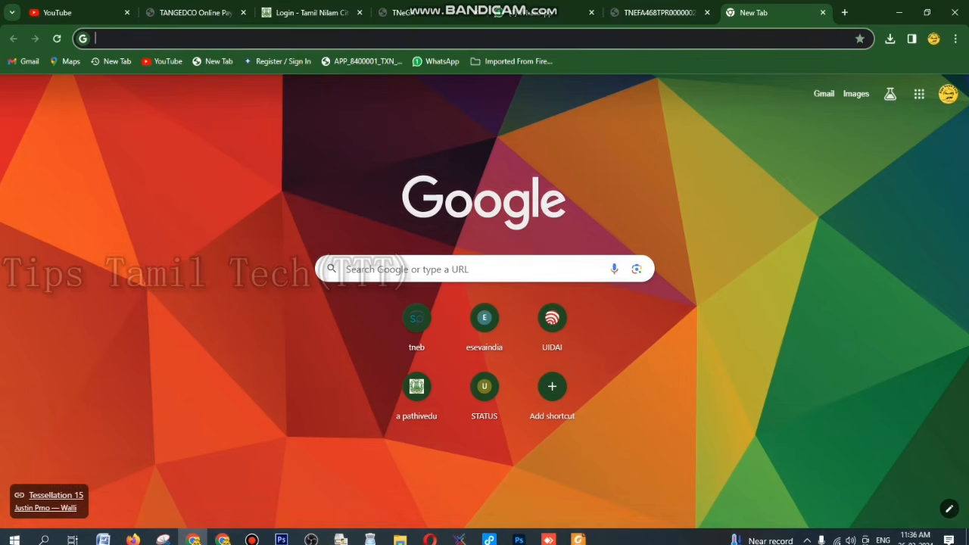
Search Google for 'patta chitta' and open the eservices.tn.gov.in land records result
{"action": "type", "text": "PATT"}
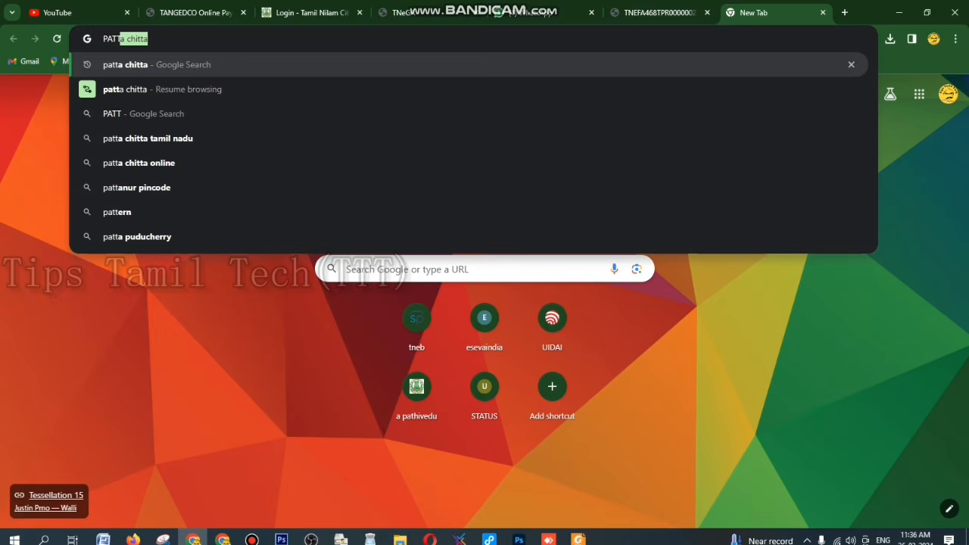
{"action": "key", "text": "Return"}
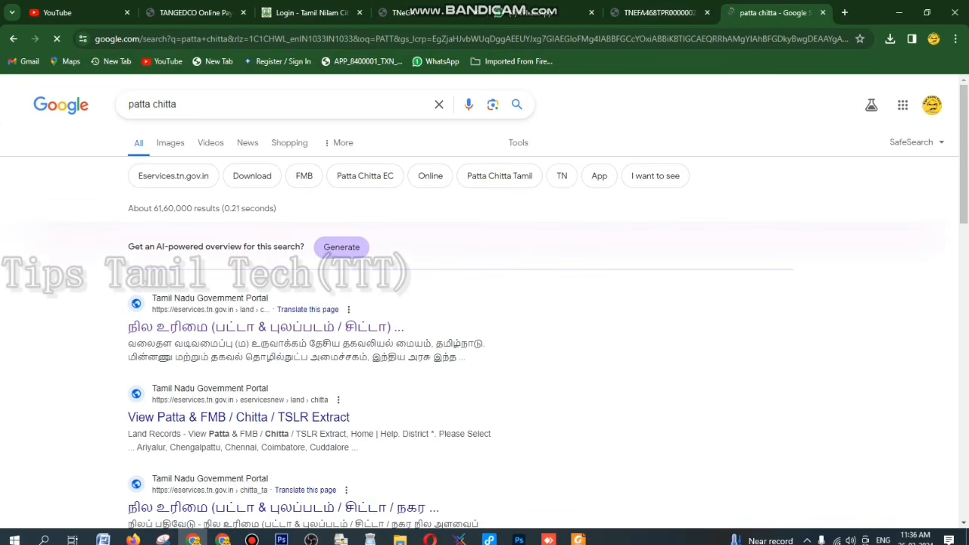
{"action": "left_click", "coordinate": [265, 326]}
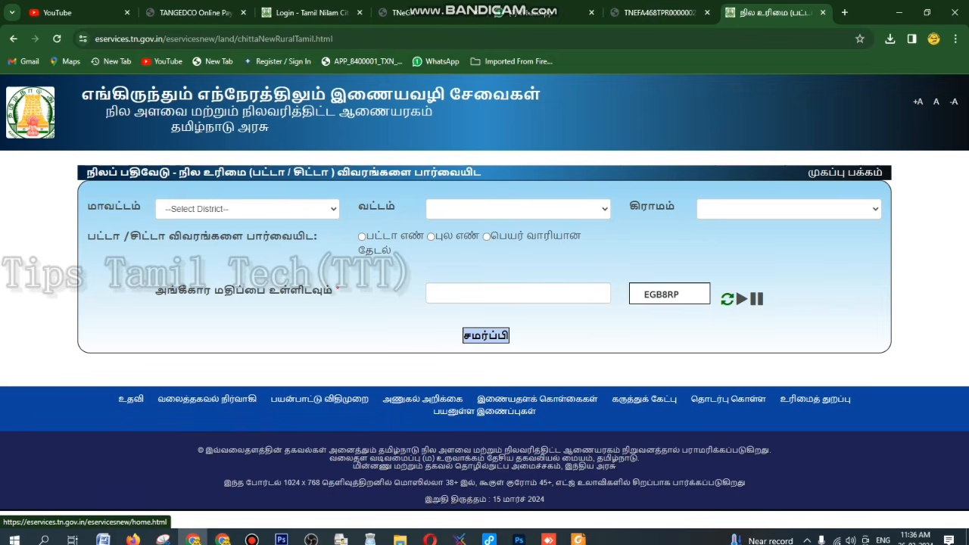
Go to the land records e-services home page and open the online patta transfer service
{"action": "left_click", "coordinate": [844, 172]}
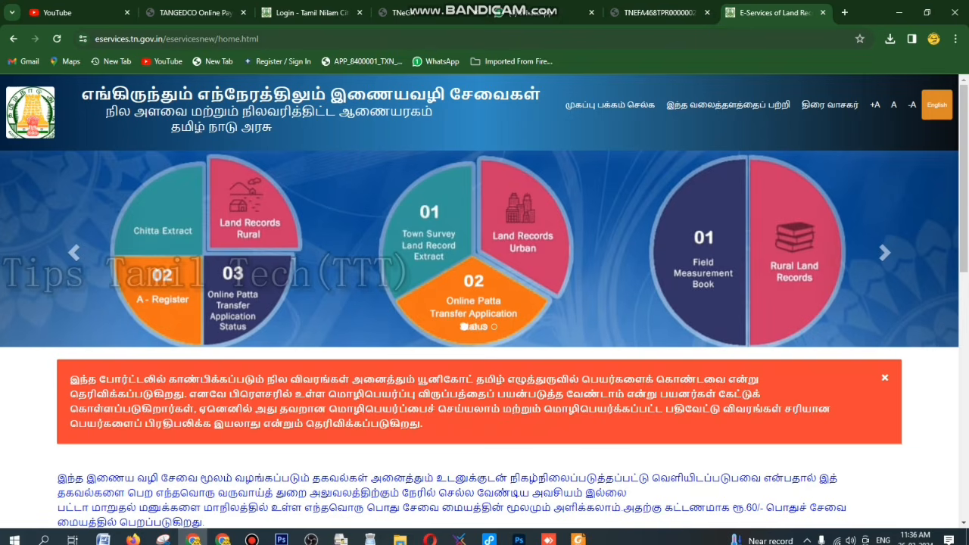
{"action": "scroll", "coordinate": [484, 302], "scroll_direction": "down", "scroll_amount": 3}
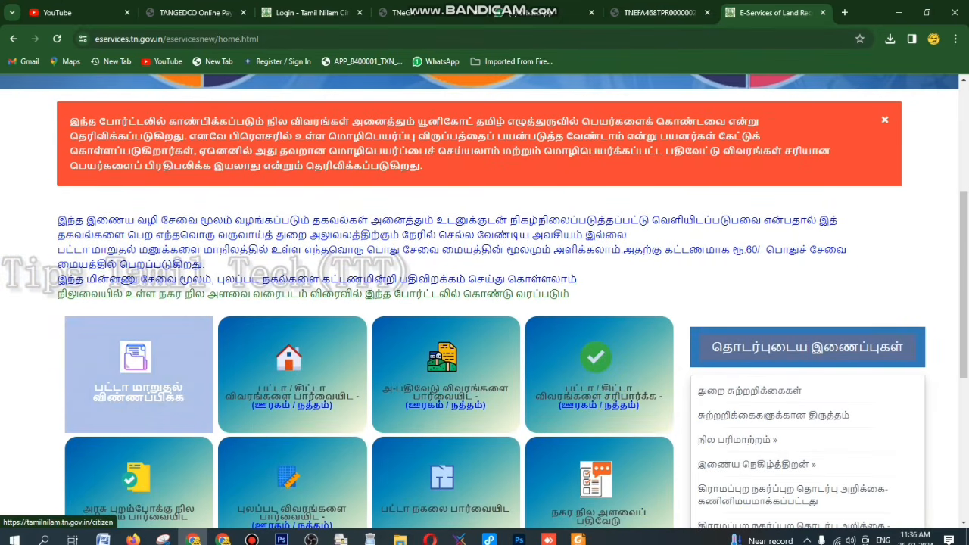
{"action": "left_click", "coordinate": [138, 371]}
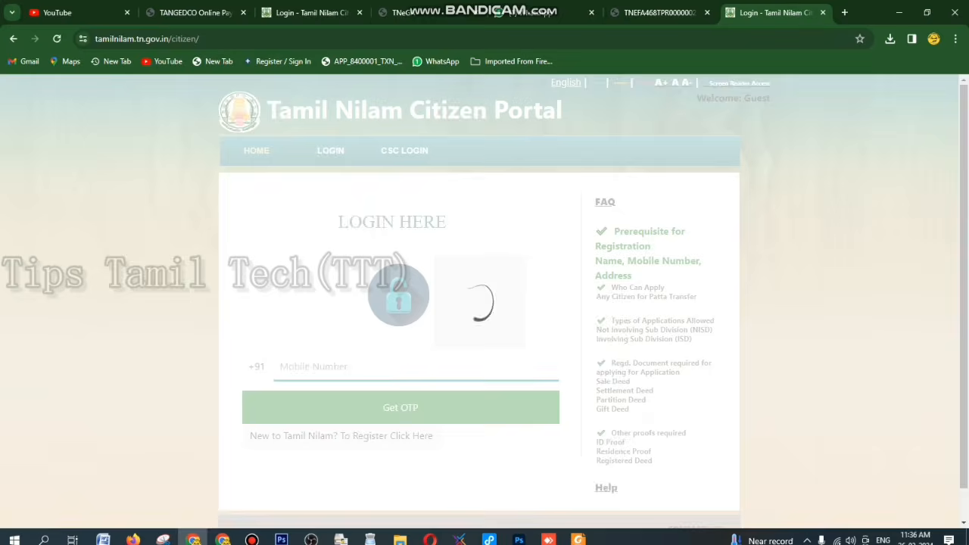
Fill in the applicant's name, e-mail and mobile number on the registration form and continue
{"action": "scroll", "coordinate": [485, 302], "scroll_direction": "down", "scroll_amount": 1}
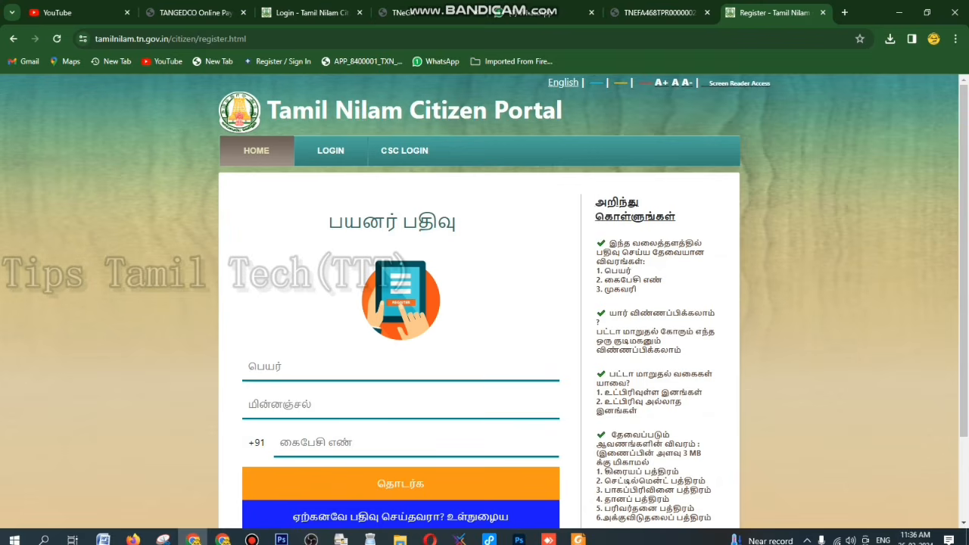
{"action": "scroll", "coordinate": [485, 302], "scroll_direction": "down", "scroll_amount": 1}
{"action": "left_click", "coordinate": [401, 309]}
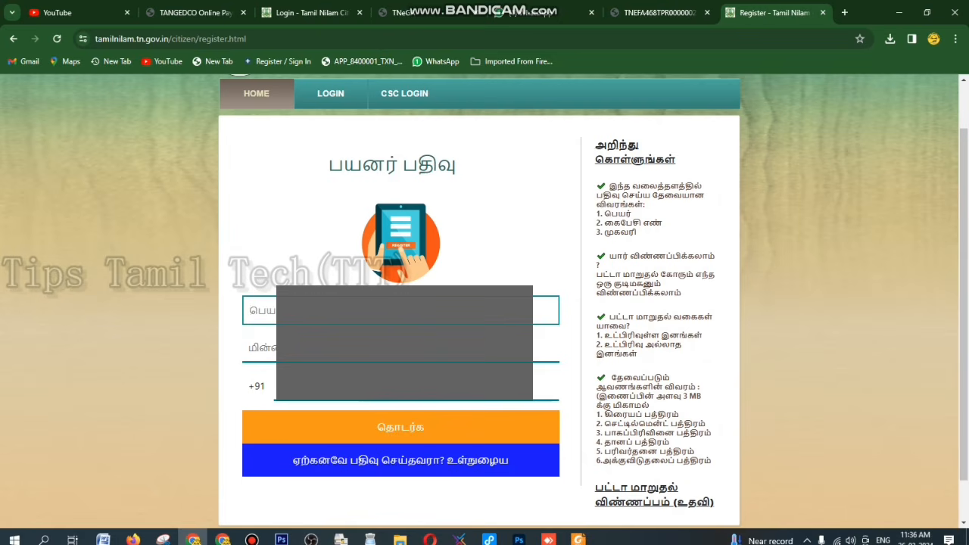
{"action": "type", "text": "SIRAJD"}
{"action": "key", "text": "Tab"}
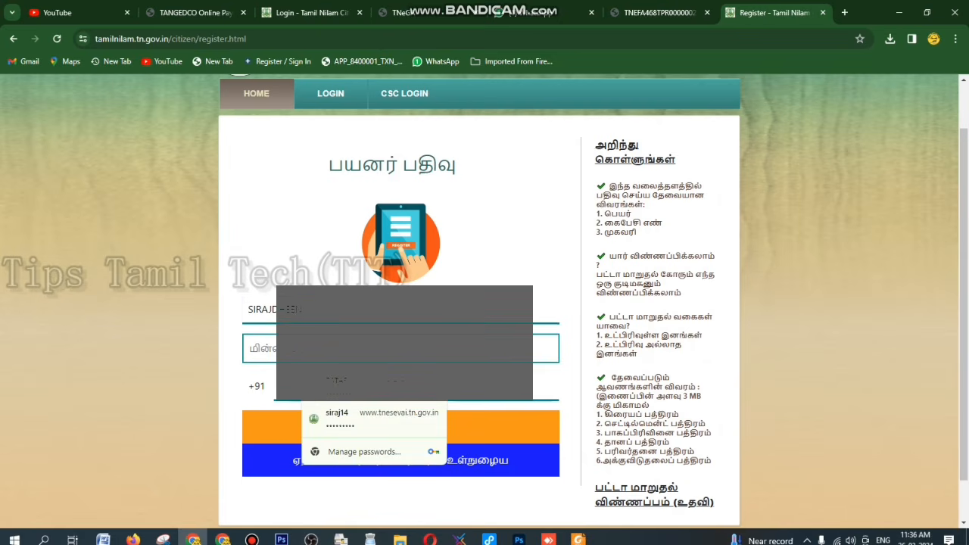
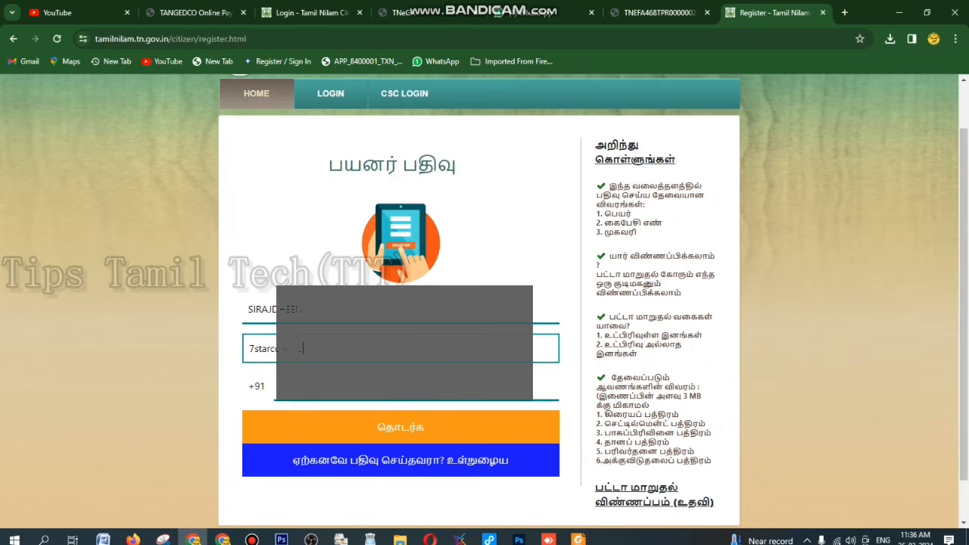
{"action": "left_click", "coordinate": [545, 386]}
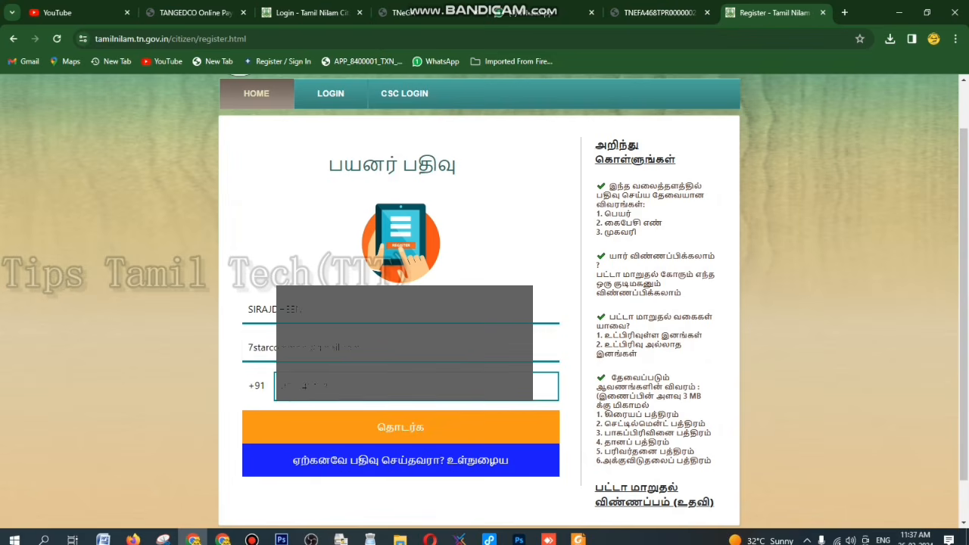
{"action": "key", "text": "Tab"}
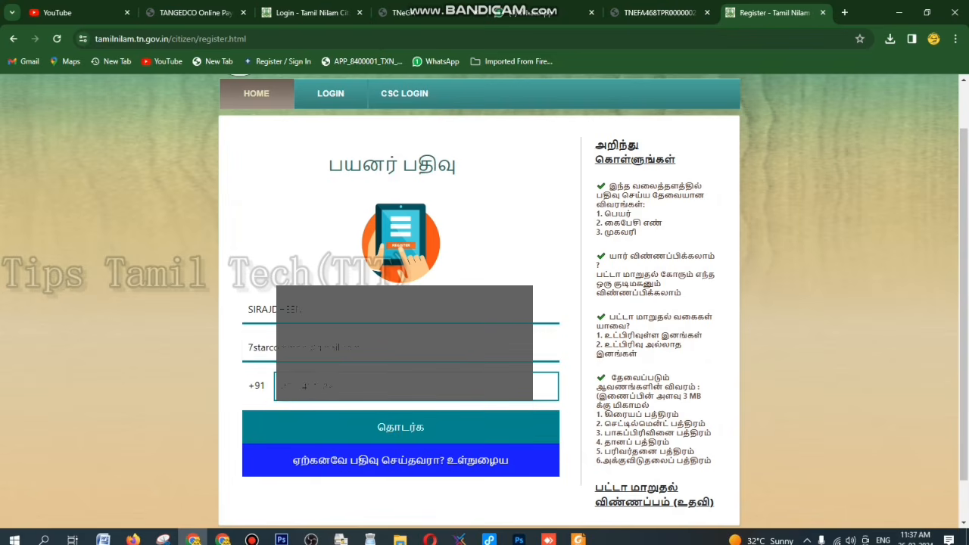
{"action": "key", "text": "Return"}
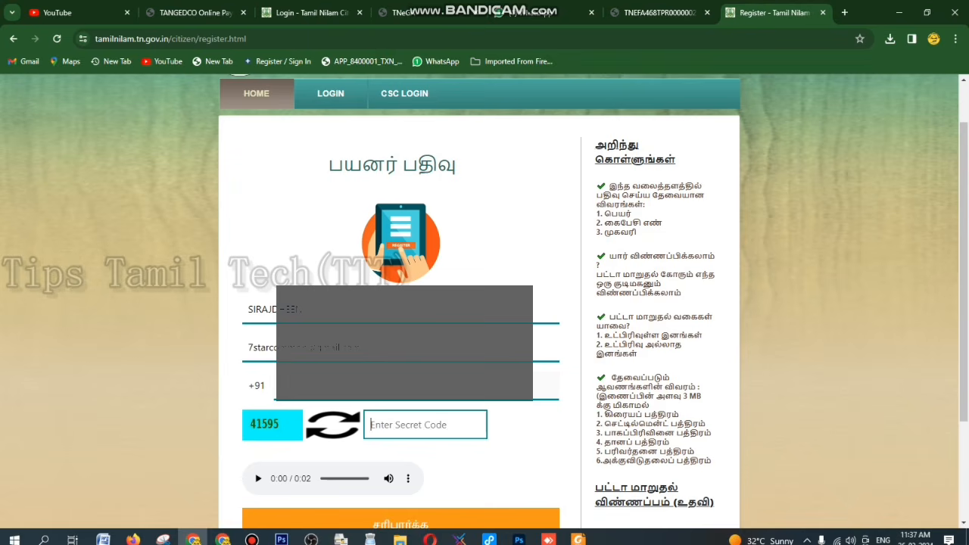
Enter the captcha code and the phone OTP to create the account, then dismiss the confirmation
{"action": "type", "text": "41595"}
{"action": "scroll", "coordinate": [485, 303], "scroll_direction": "down", "scroll_amount": 1}
{"action": "key", "text": "Return"}
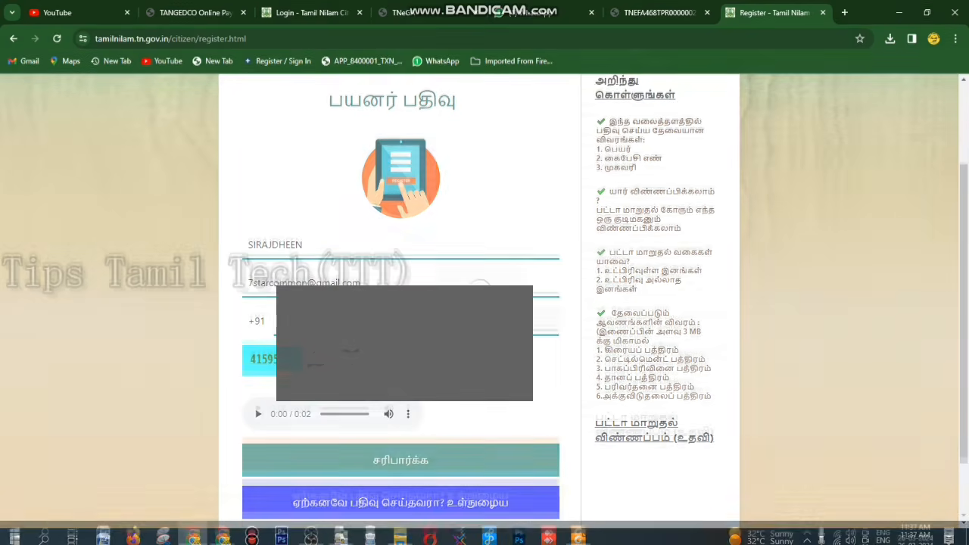
{"action": "key", "text": "ctrl+v"}
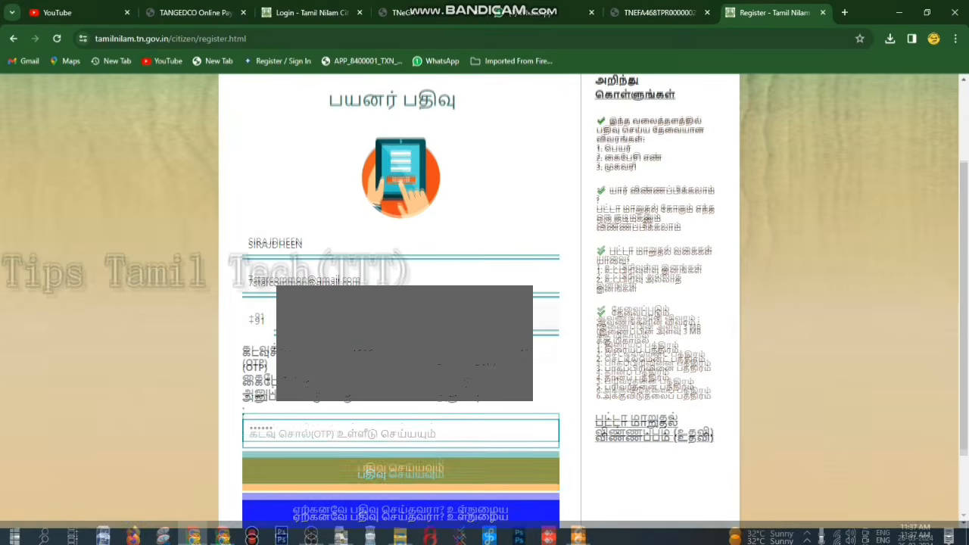
{"action": "key", "text": "Return"}
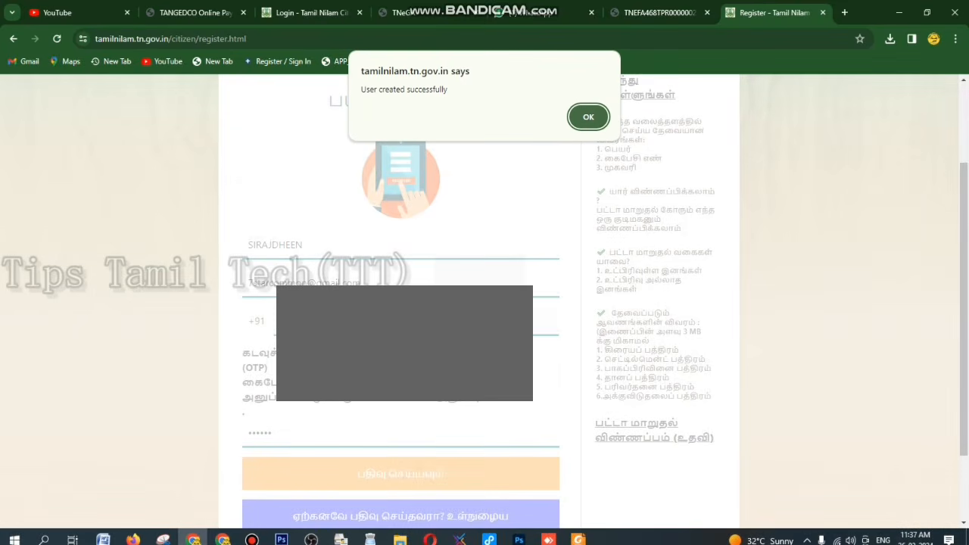
{"action": "key", "text": "Return"}
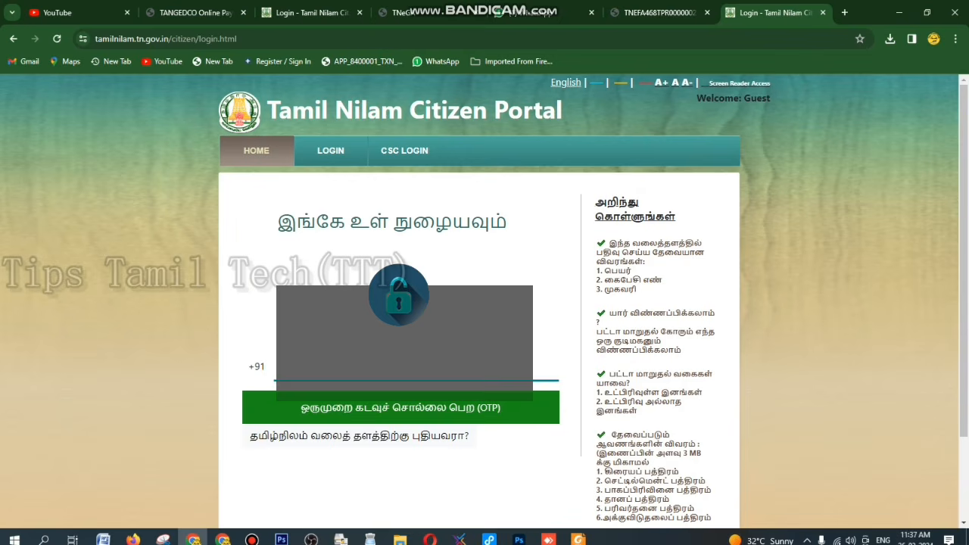
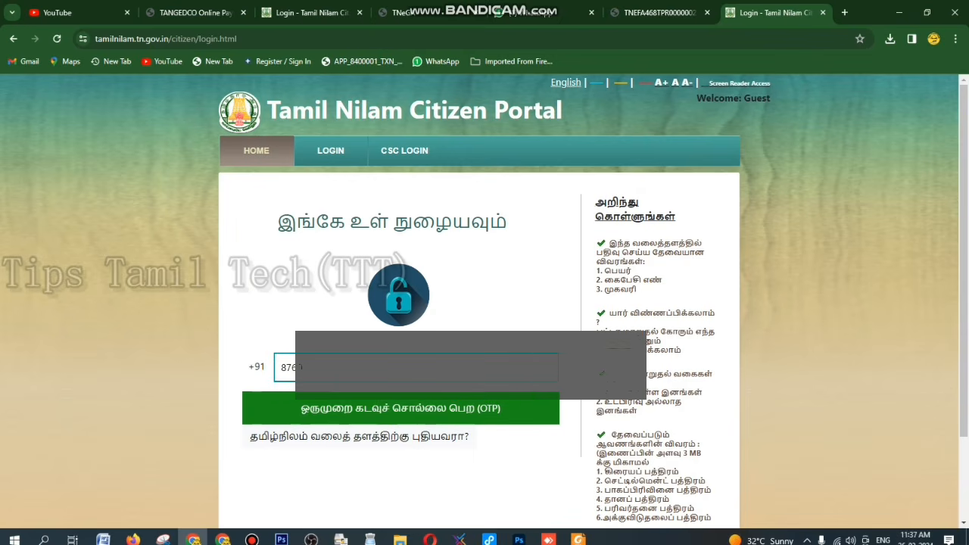
Request a login OTP for the registered mobile number and sign in with it
{"action": "key", "text": "Return"}
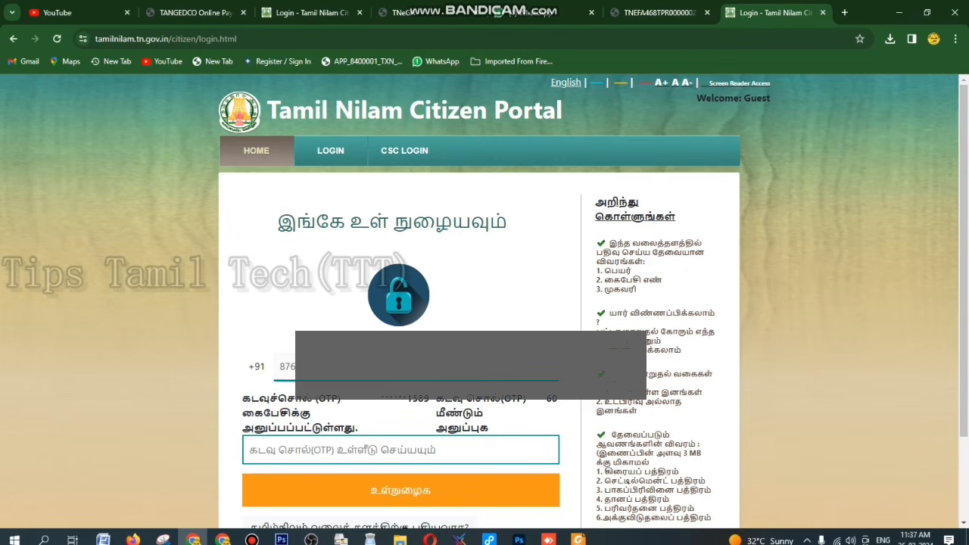
{"action": "scroll", "coordinate": [485, 303], "scroll_direction": "down", "scroll_amount": 1}
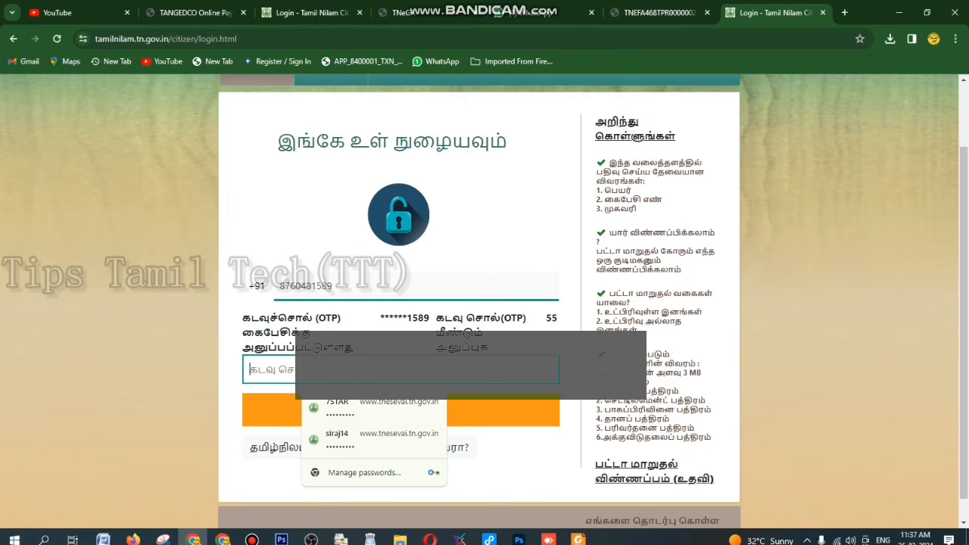
{"action": "type", "text": "123"}
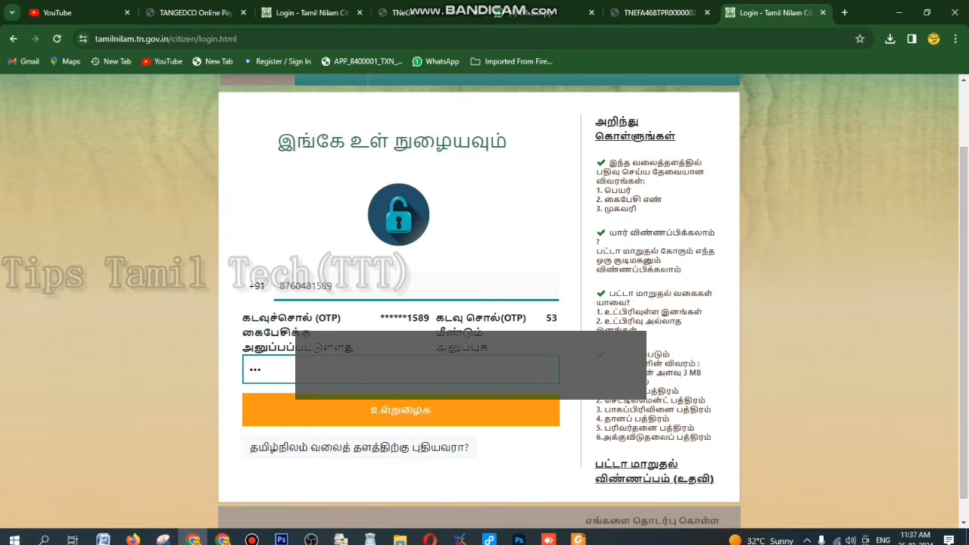
{"action": "type", "text": "456"}
{"action": "key", "text": "Return"}
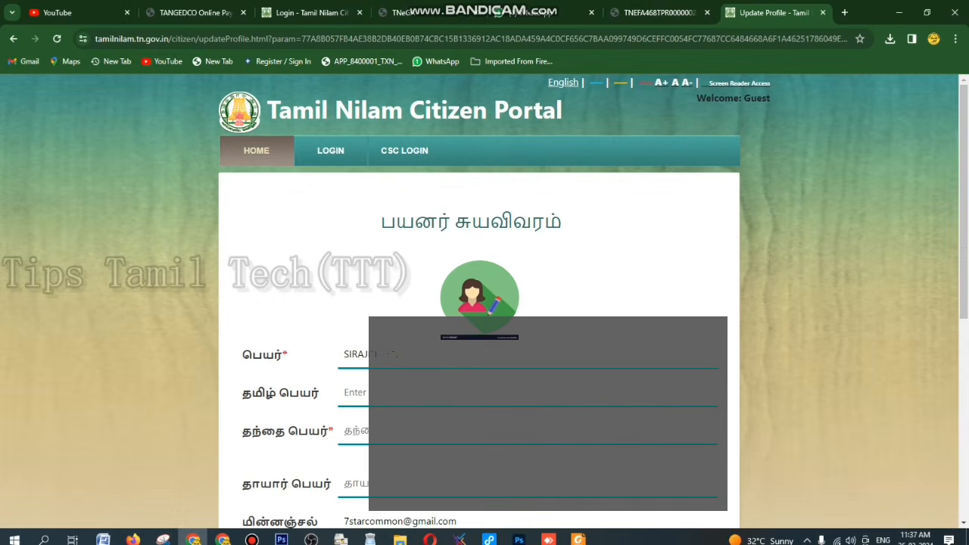
Enter the father's name and permanent address, copying it to the temporary address
{"action": "scroll", "coordinate": [484, 303], "scroll_direction": "down", "scroll_amount": 2}
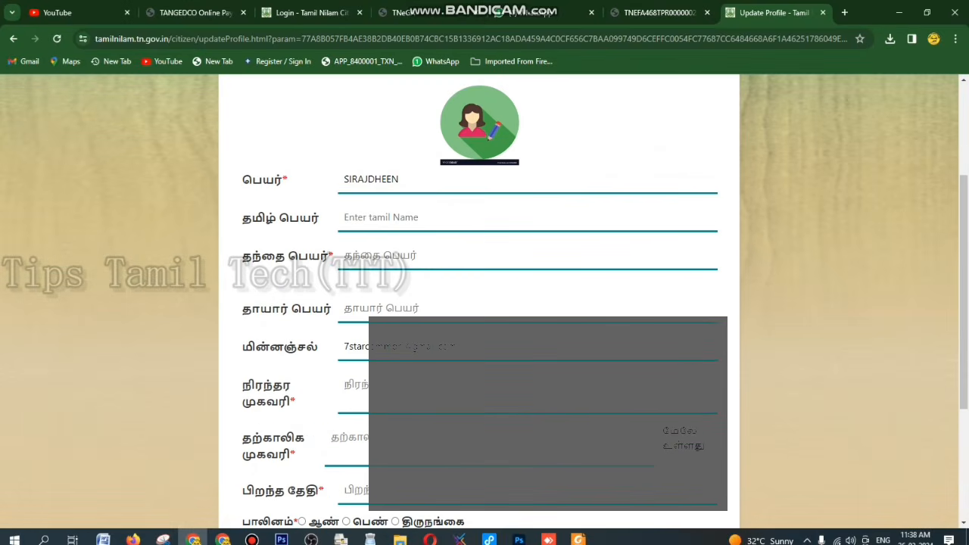
{"action": "left_click", "coordinate": [527, 218]}
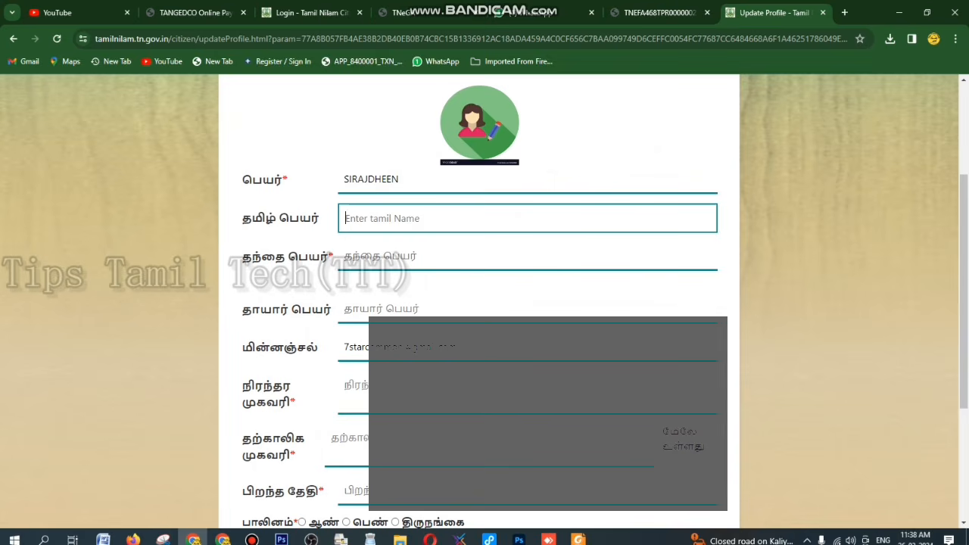
{"action": "left_click", "coordinate": [527, 256]}
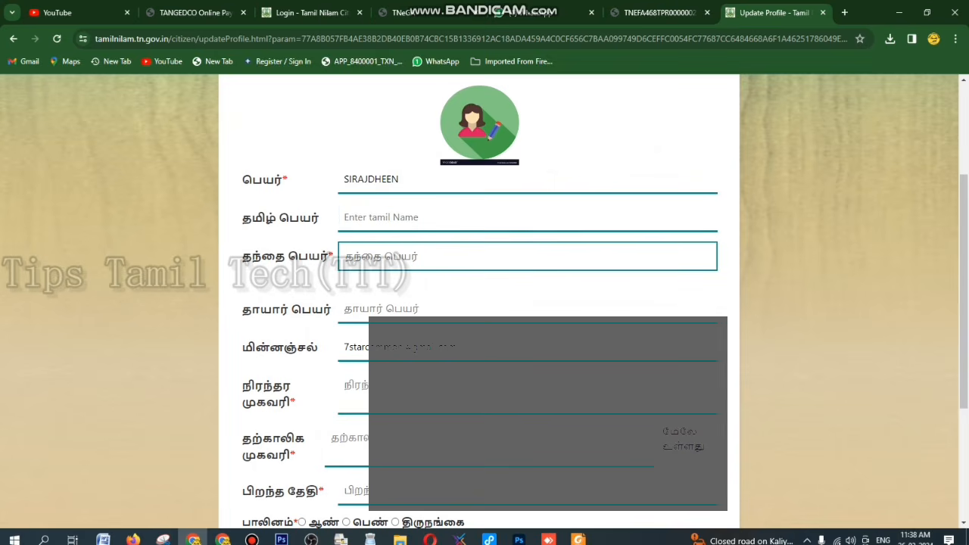
{"action": "type", "text": "babu"}
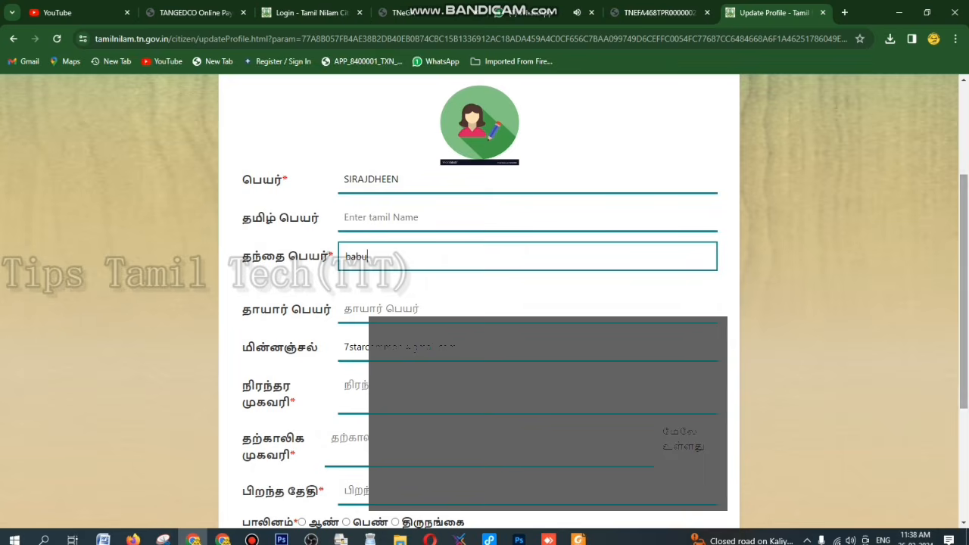
{"action": "scroll", "coordinate": [485, 302], "scroll_direction": "down", "scroll_amount": 3}
{"action": "left_click", "coordinate": [527, 272]}
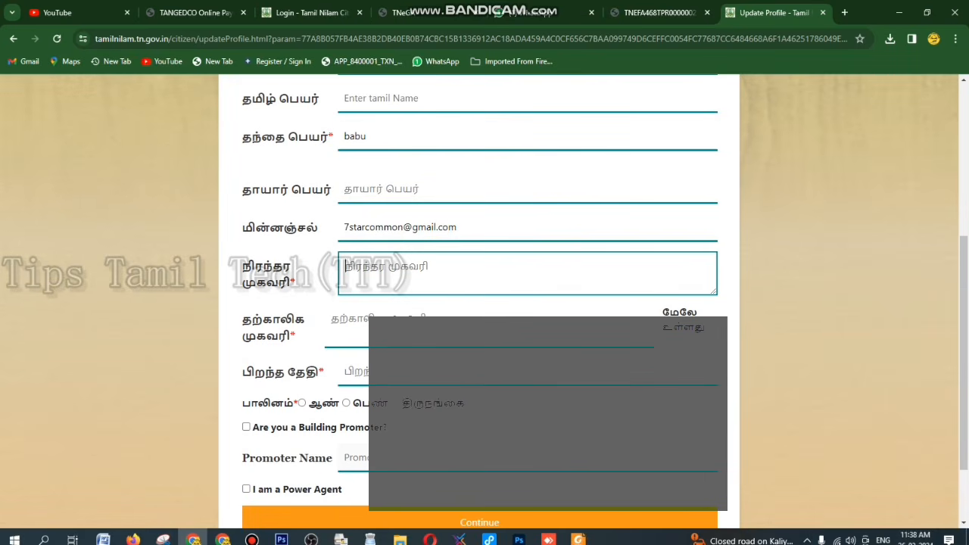
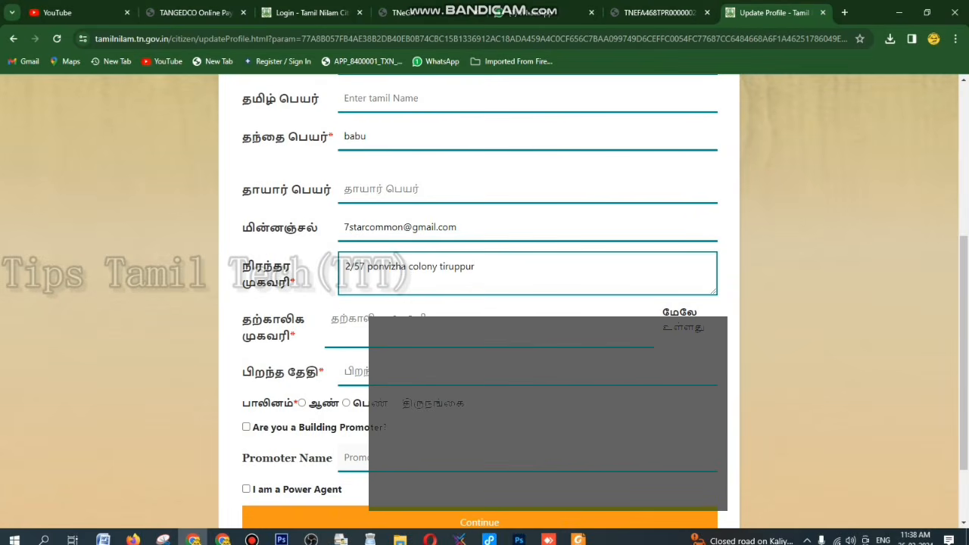
{"action": "left_click", "coordinate": [657, 327]}
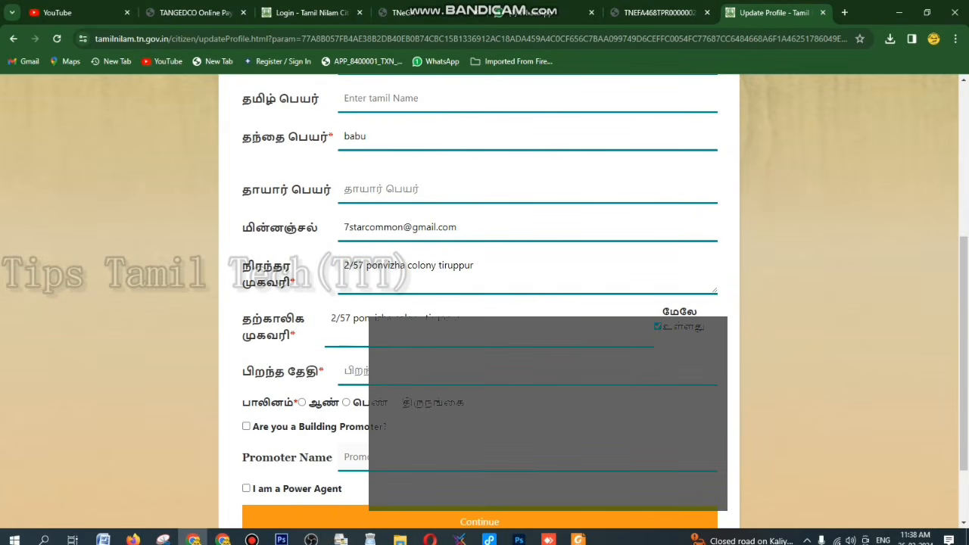
{"action": "left_click", "coordinate": [355, 371]}
{"action": "left_click", "coordinate": [458, 185]}
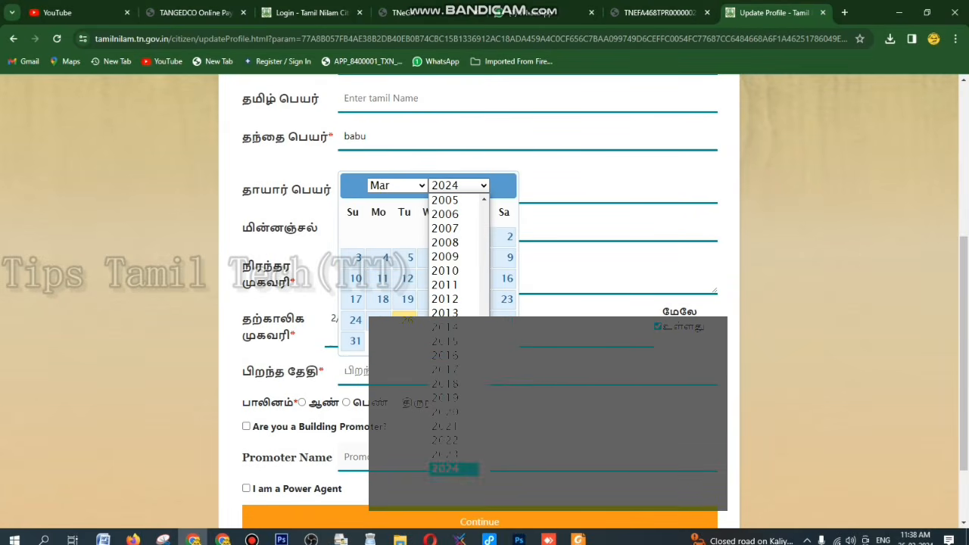
{"action": "scroll", "coordinate": [453, 350], "scroll_direction": "up", "scroll_amount": 7}
{"action": "scroll", "coordinate": [453, 350], "scroll_direction": "down", "scroll_amount": 3}
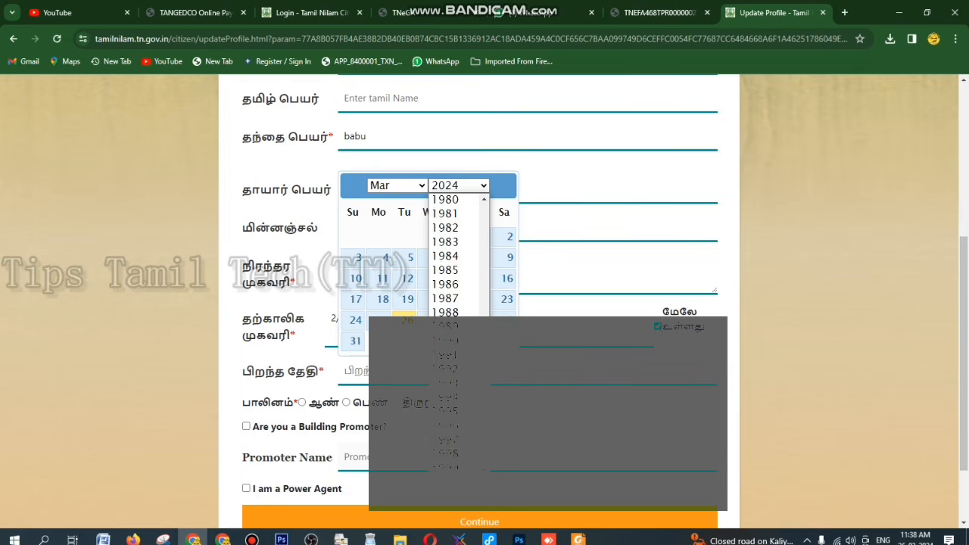
{"action": "left_click", "coordinate": [446, 335]}
{"action": "left_click", "coordinate": [397, 186]}
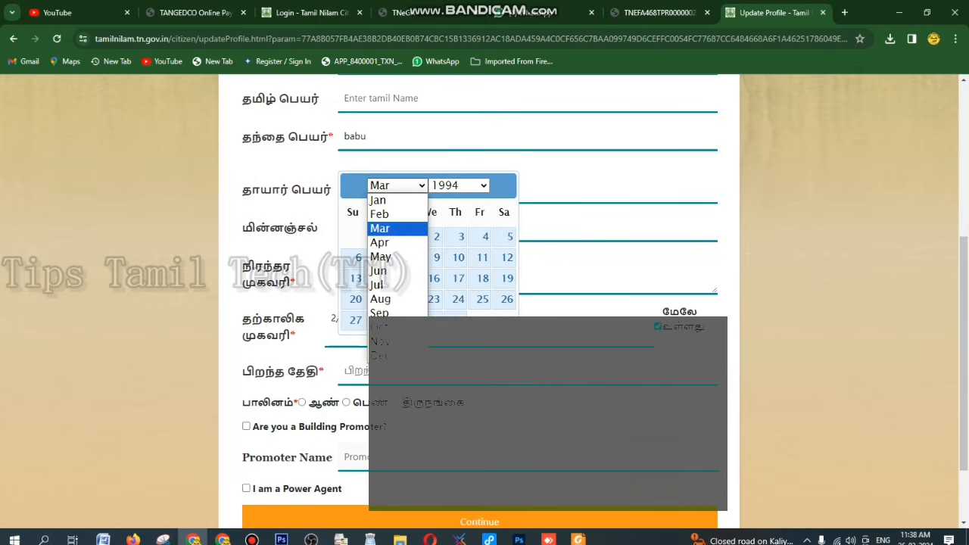
{"action": "left_click", "coordinate": [380, 243]}
{"action": "left_click", "coordinate": [456, 278]}
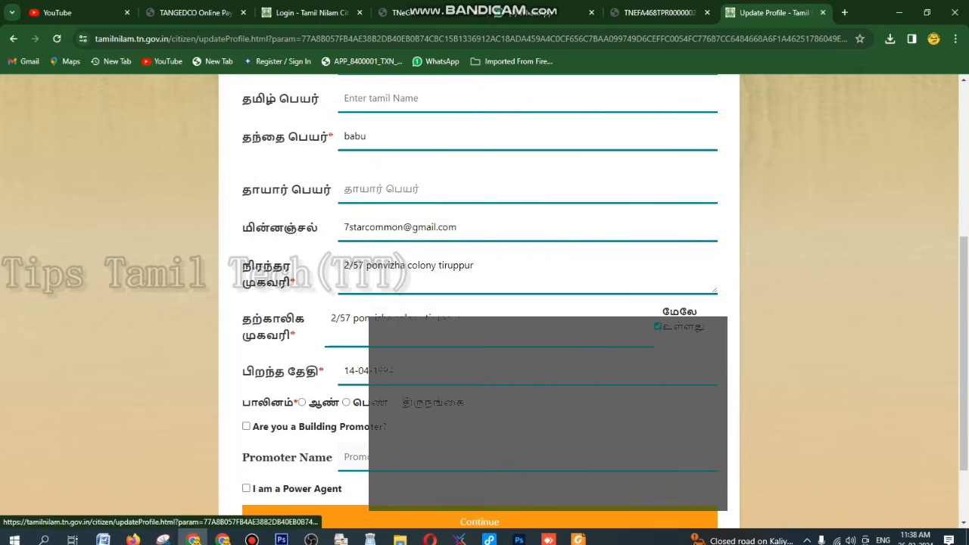
{"action": "left_click", "coordinate": [301, 402]}
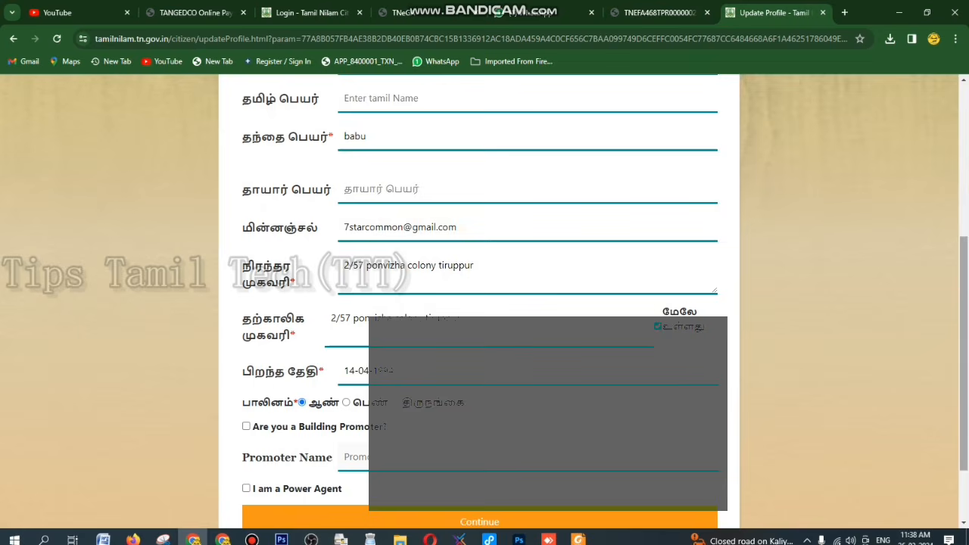
{"action": "scroll", "coordinate": [485, 303], "scroll_direction": "down", "scroll_amount": 1}
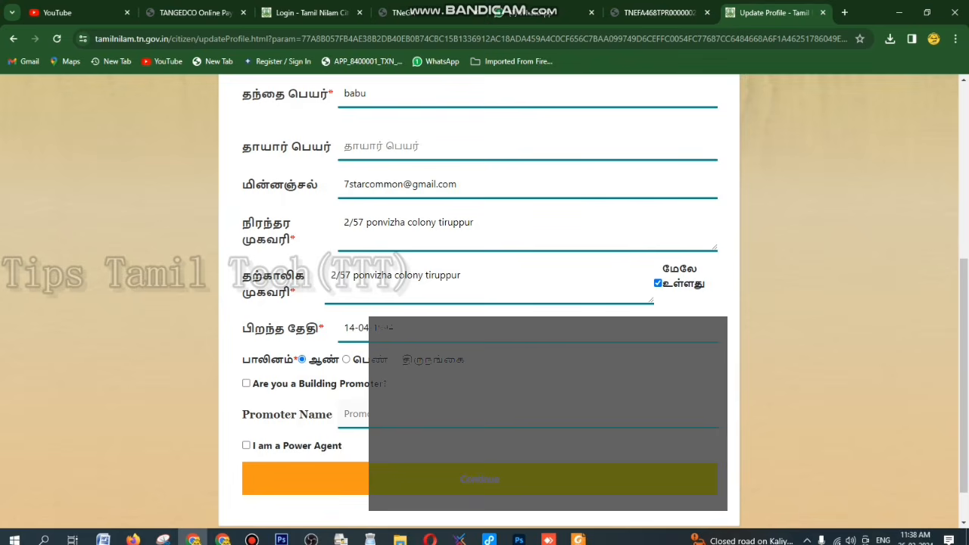
{"action": "left_click", "coordinate": [302, 479]}
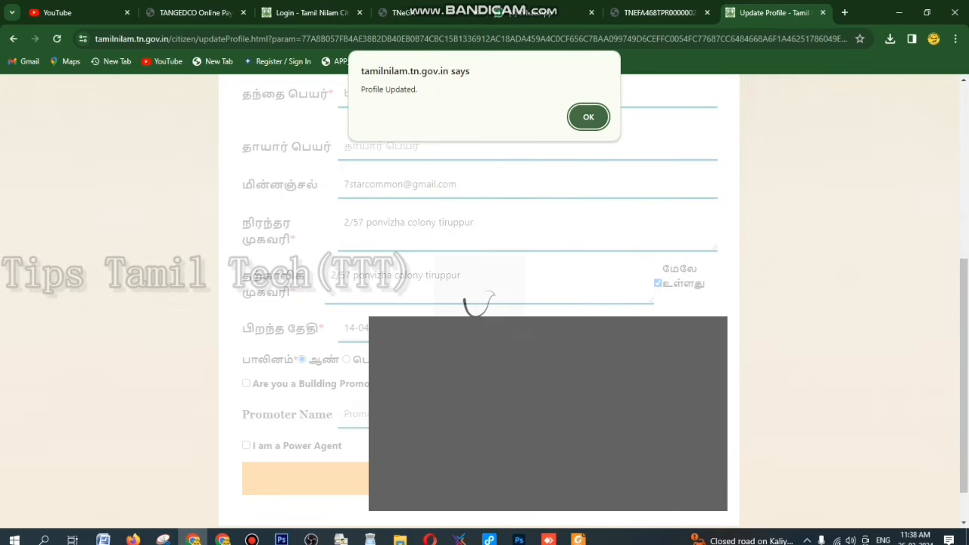
Dismiss the 'Profile Updated.' alert and look over the Applicant's Detail page
{"action": "key", "text": "Return"}
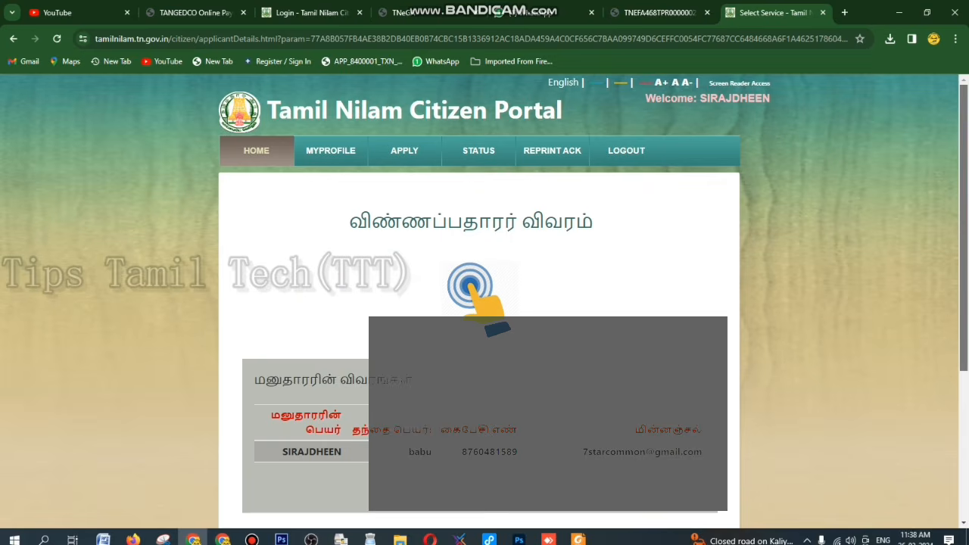
{"action": "scroll", "coordinate": [485, 302], "scroll_direction": "down", "scroll_amount": 2}
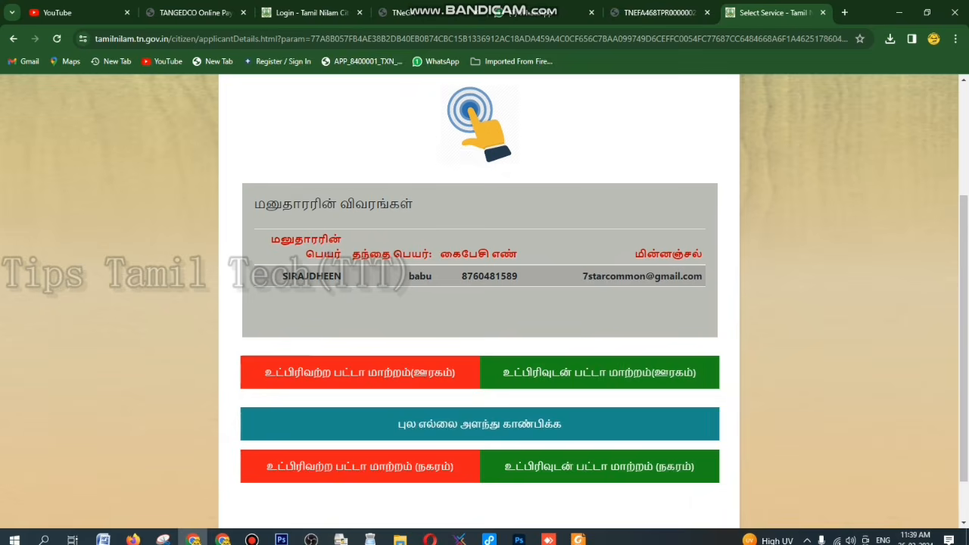
{"action": "scroll", "coordinate": [963, 333], "scroll_direction": "up", "scroll_amount": 3}
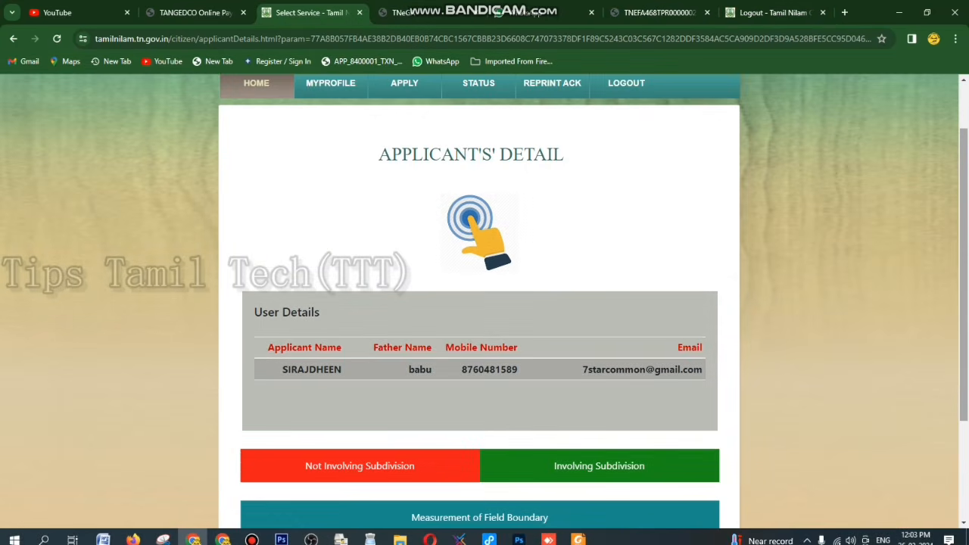
Scroll down the applicant page to the Not Involving Subdivision patta transfer option
{"action": "scroll", "coordinate": [479, 303], "scroll_direction": "down", "scroll_amount": 1}
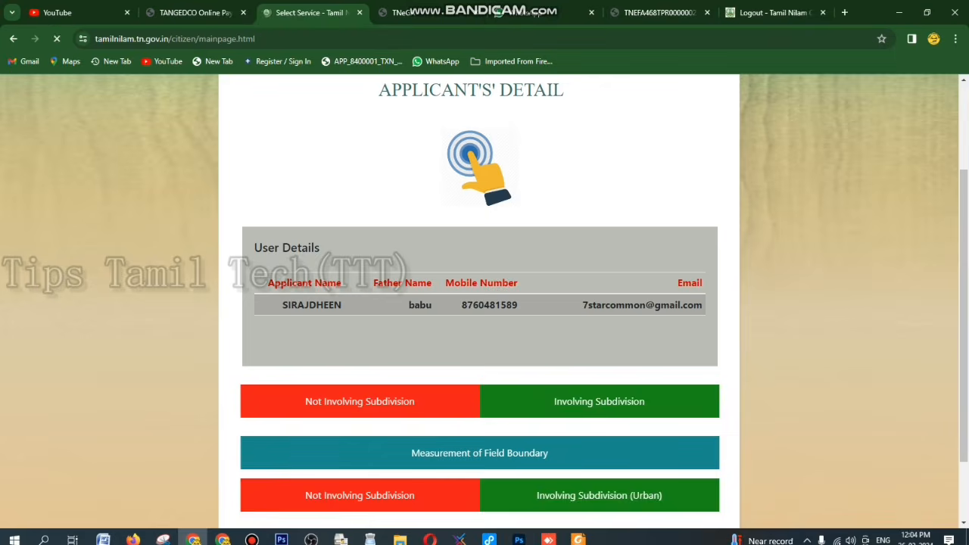
{"action": "scroll", "coordinate": [485, 302], "scroll_direction": "down", "scroll_amount": 2}
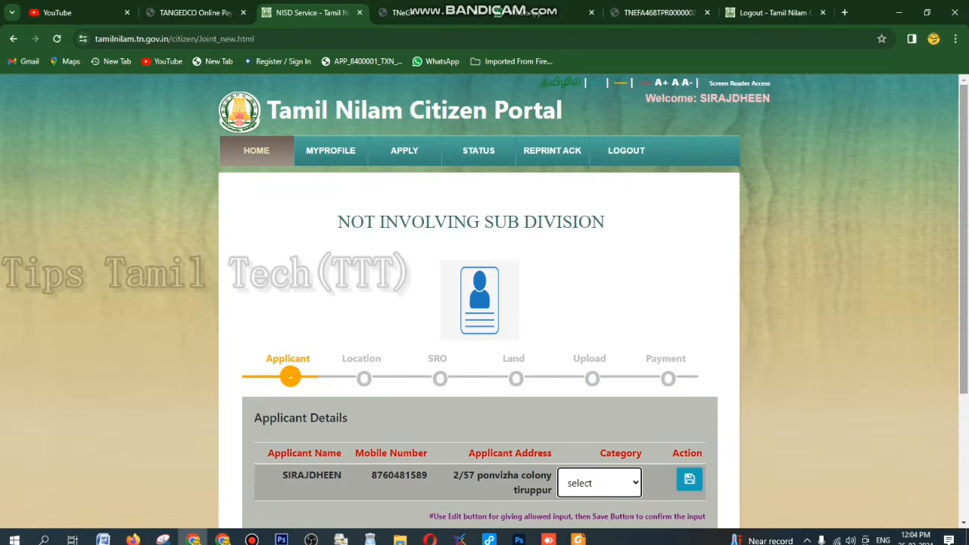
Choose கிரையப் பத்திரம் as the deed type
{"action": "scroll", "coordinate": [484, 303], "scroll_direction": "down", "scroll_amount": 2}
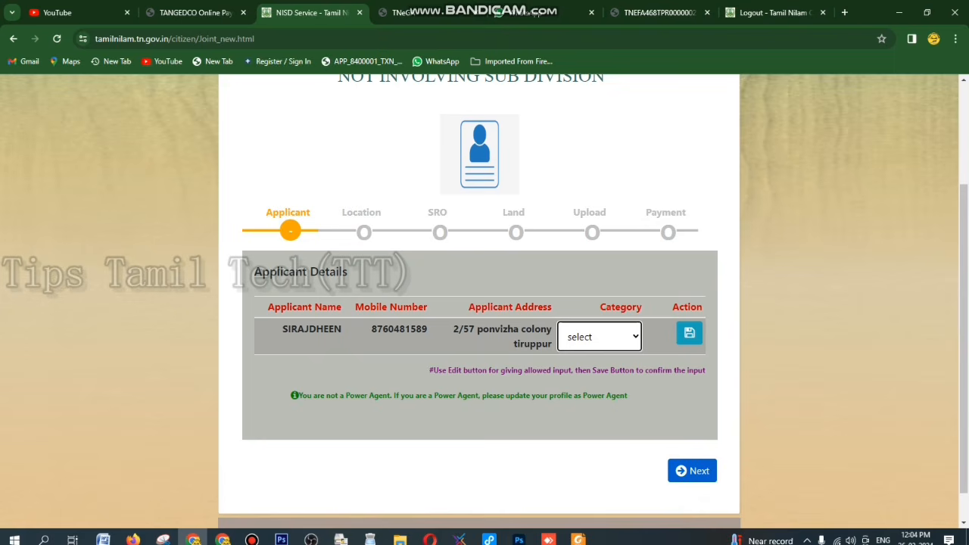
{"action": "left_click", "coordinate": [599, 337]}
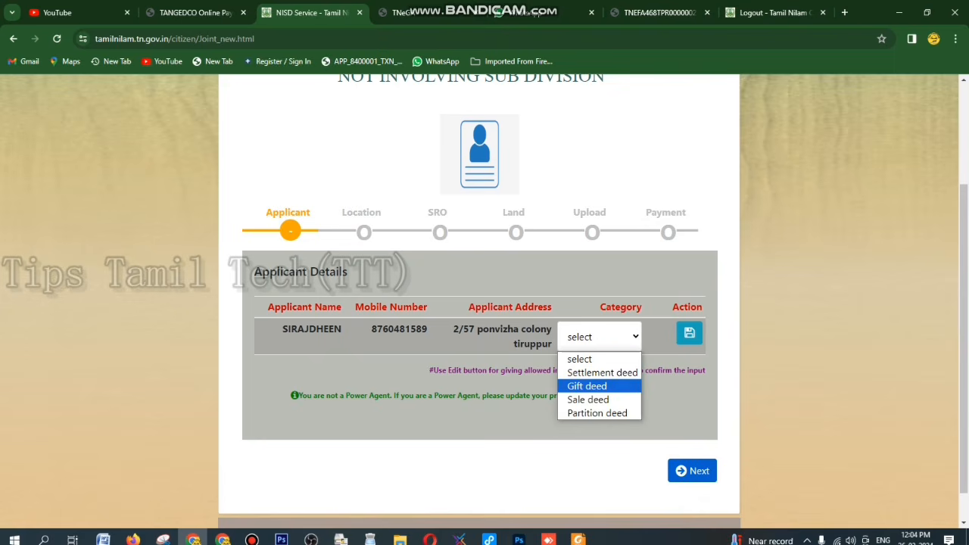
{"action": "left_click", "coordinate": [579, 359]}
{"action": "scroll", "coordinate": [484, 303], "scroll_direction": "up", "scroll_amount": 2}
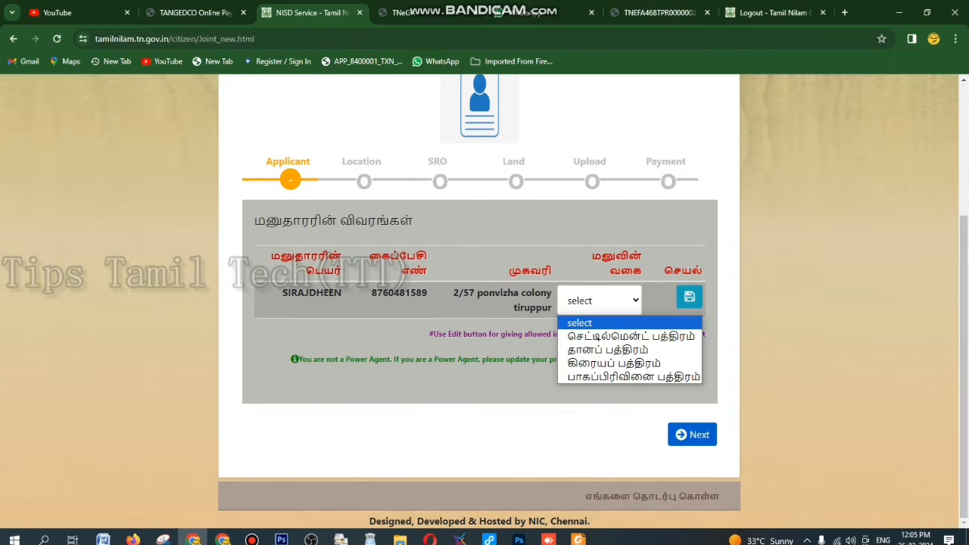
{"action": "key", "text": "Down"}
{"action": "key", "text": "Down"}
{"action": "key", "text": "Down"}
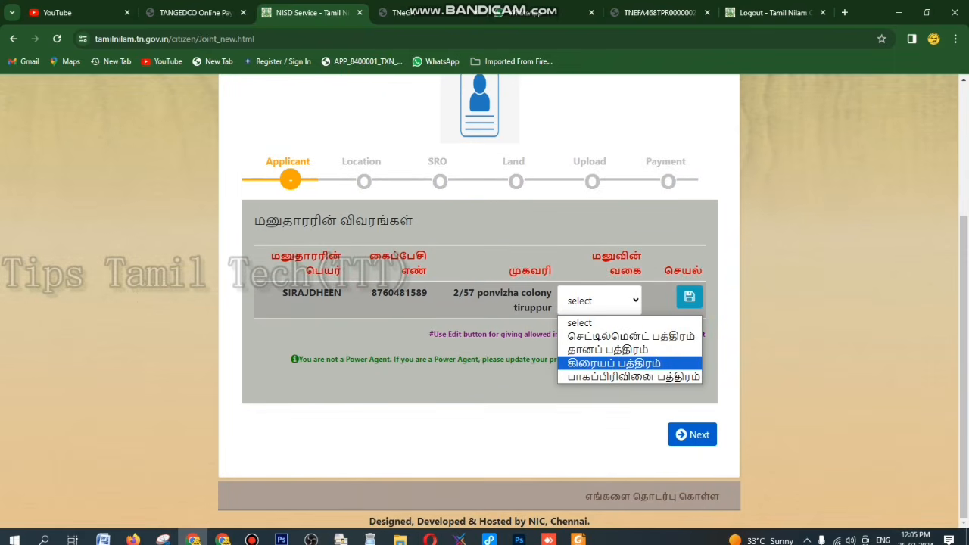
{"action": "key", "text": "Return"}
Set the location to district திருப்பூர், taluk திருப்பூர் வடக்கு and village கணக்கம்பாளையம்
{"action": "left_click", "coordinate": [691, 435]}
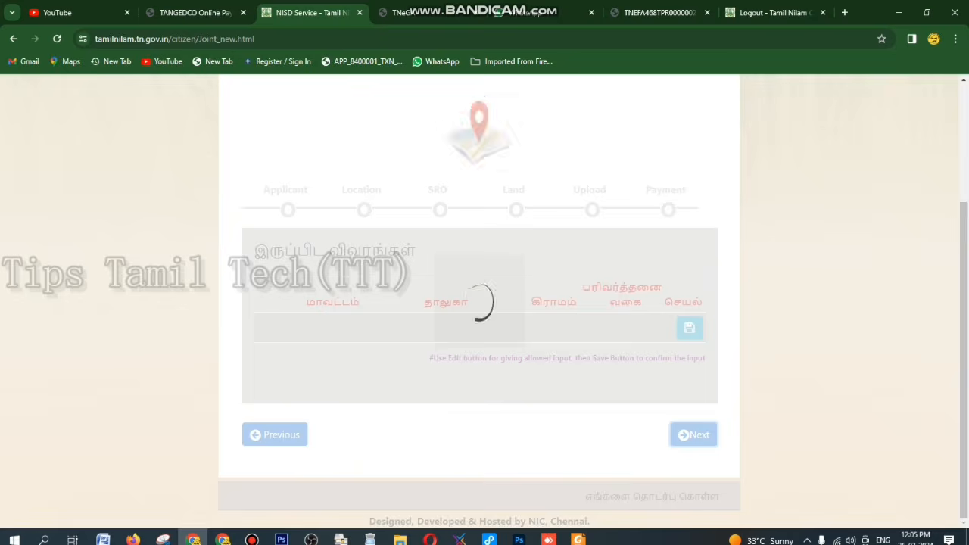
{"action": "left_click", "coordinate": [307, 325]}
{"action": "key", "text": "Down"}
{"action": "key", "text": "Down"}
{"action": "key", "text": "Down"}
{"action": "key", "text": "Down"}
{"action": "key", "text": "Down"}
{"action": "key", "text": "Down"}
{"action": "key", "text": "Down"}
{"action": "key", "text": "Down"}
{"action": "key", "text": "Down"}
{"action": "key", "text": "Down"}
{"action": "key", "text": "Down"}
{"action": "key", "text": "Down"}
{"action": "key", "text": "Down"}
{"action": "key", "text": "Down"}
{"action": "key", "text": "Down"}
{"action": "key", "text": "Down"}
{"action": "key", "text": "Down"}
{"action": "key", "text": "Down"}
{"action": "key", "text": "Down"}
{"action": "key", "text": "Down"}
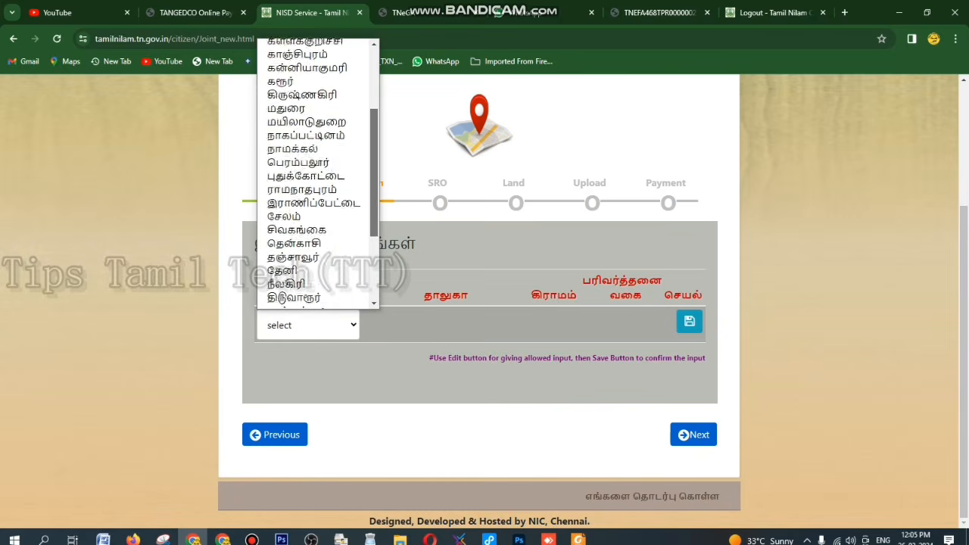
{"action": "key", "text": "Return"}
{"action": "key", "text": "alt+Down"}
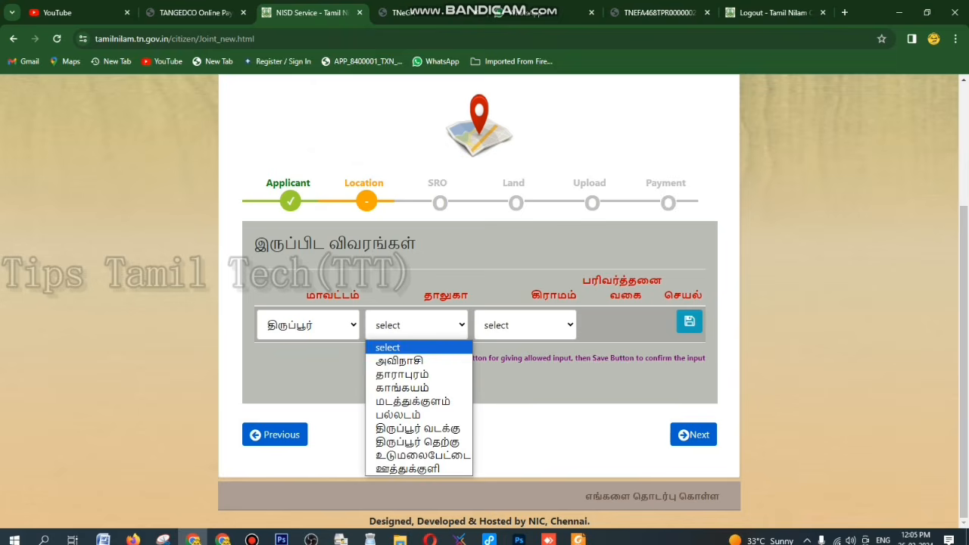
{"action": "key", "text": "Down"}
{"action": "key", "text": "Down"}
{"action": "key", "text": "Down"}
{"action": "key", "text": "Down"}
{"action": "key", "text": "Down"}
{"action": "key", "text": "Down"}
{"action": "key", "text": "Return"}
{"action": "key", "text": "alt+Down"}
{"action": "key", "text": "Down"}
{"action": "key", "text": "Down"}
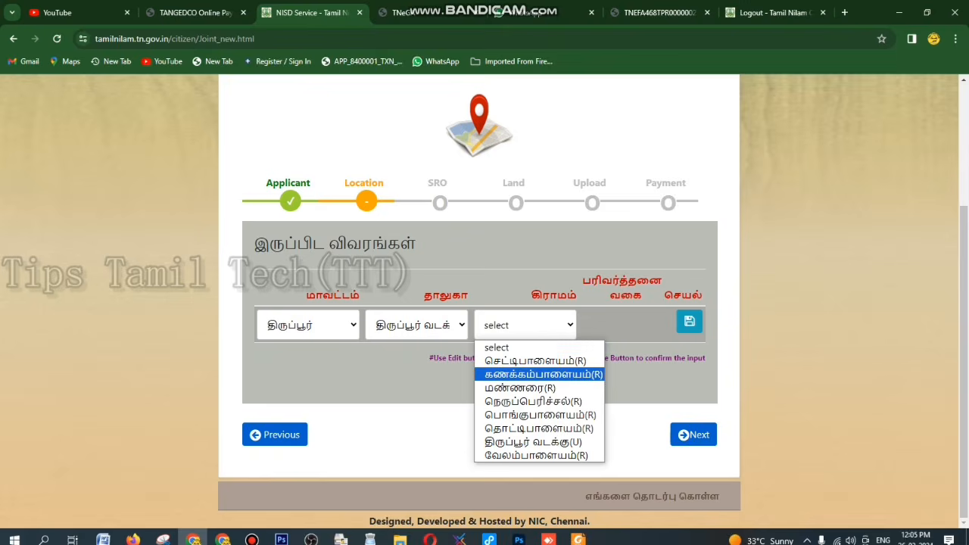
{"action": "key", "text": "Return"}
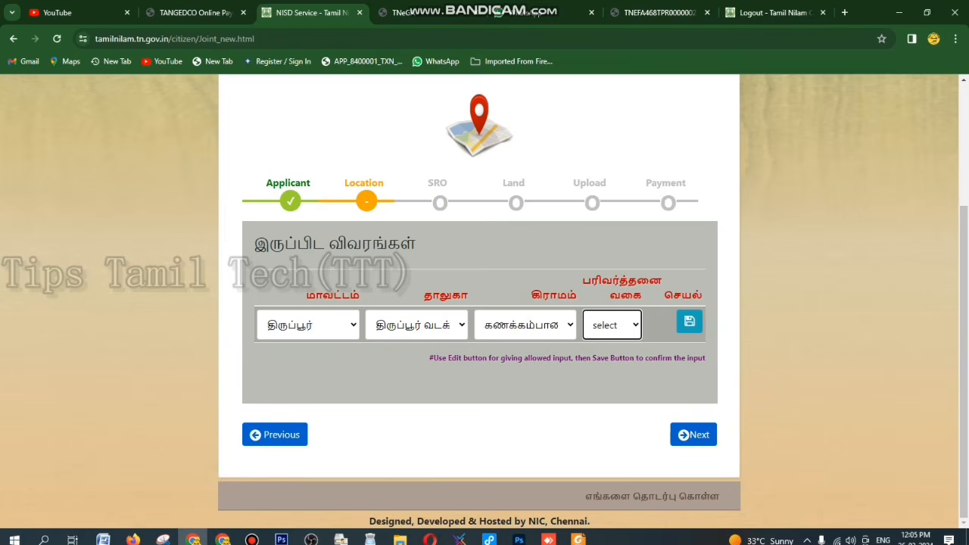
Set the area type to Rural and advance to the SRO step
{"action": "key", "text": "alt+Down"}
{"action": "key", "text": "Down"}
{"action": "key", "text": "Down"}
{"action": "key", "text": "Up"}
{"action": "key", "text": "Return"}
{"action": "key", "text": "Tab"}
{"action": "key", "text": "Tab"}
{"action": "key", "text": "Return"}
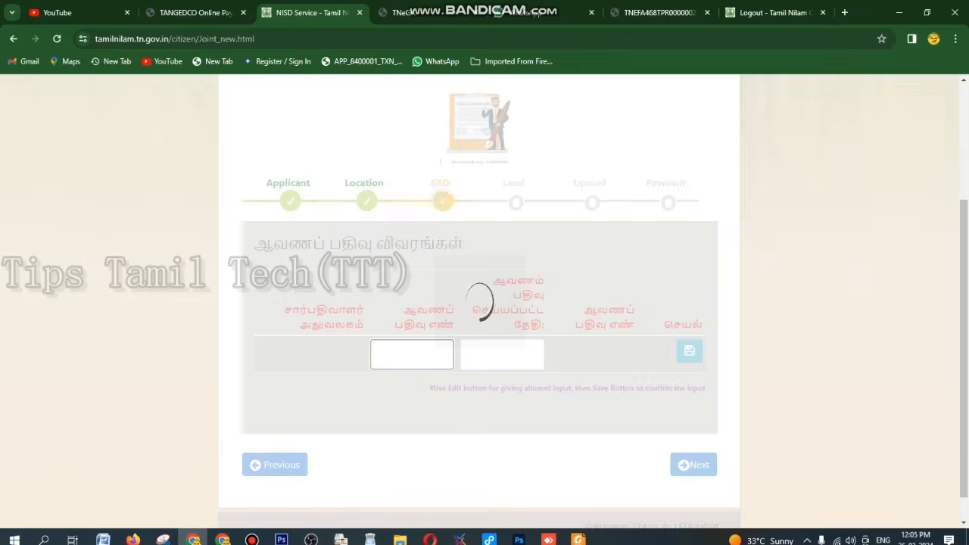
{"action": "key", "text": "alt+Down"}
{"action": "key", "text": "Down"}
{"action": "key", "text": "Down"}
{"action": "key", "text": "Return"}
{"action": "key", "text": "Tab"}
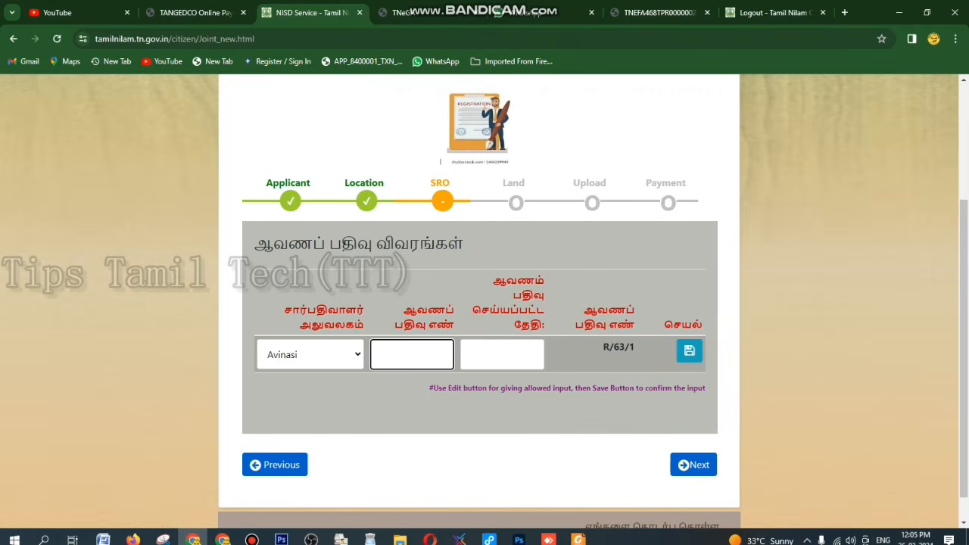
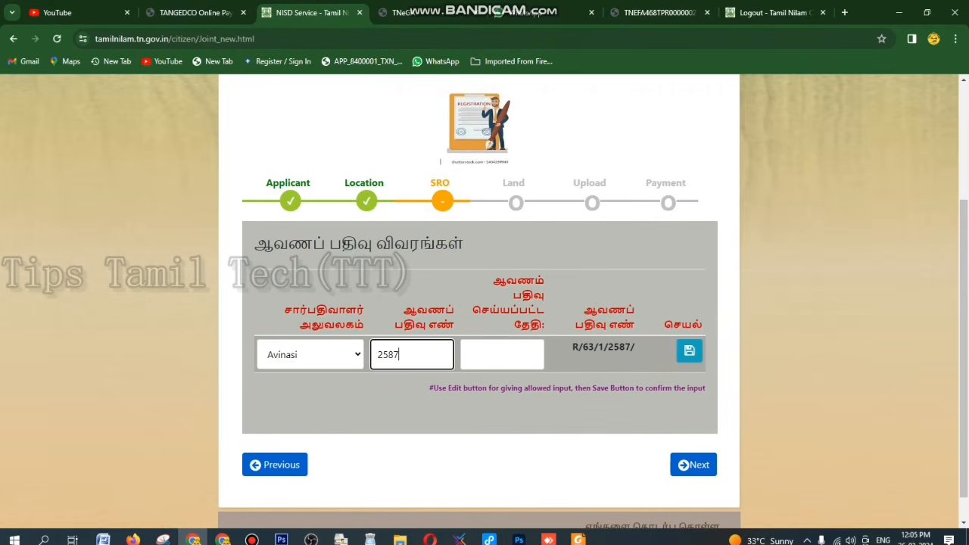
{"action": "left_click", "coordinate": [501, 354]}
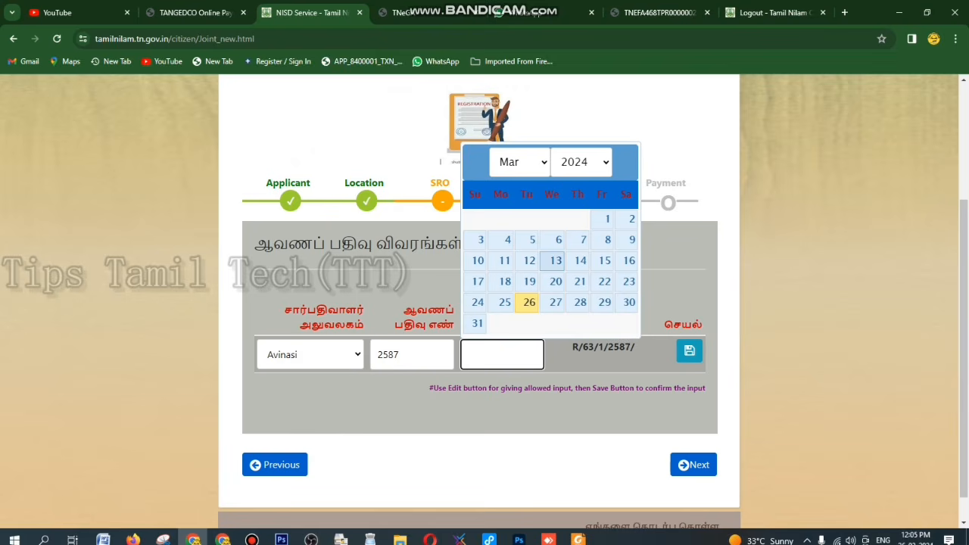
{"action": "left_click", "coordinate": [554, 261]}
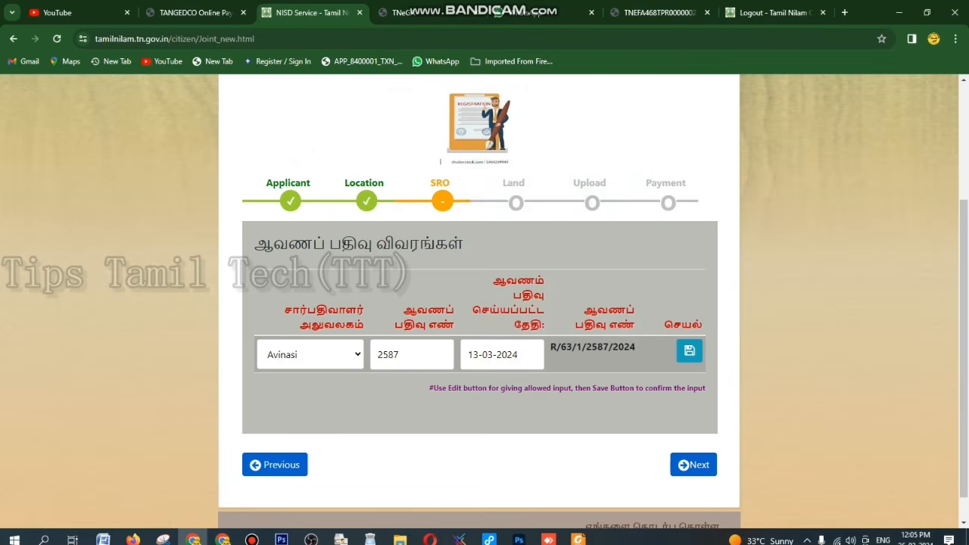
Save a land row for survey number 5 with land type மனை, then proceed to Upload
{"action": "left_click", "coordinate": [692, 465]}
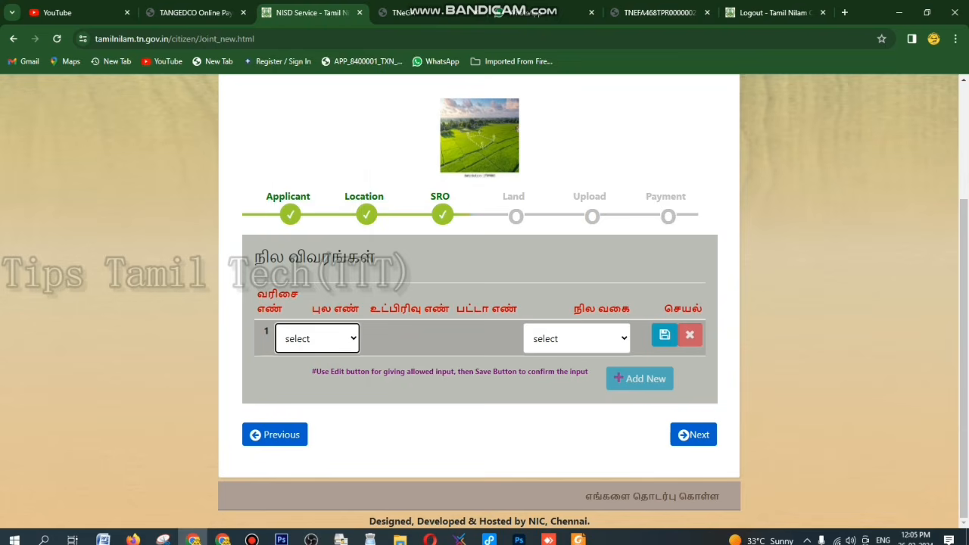
{"action": "left_click", "coordinate": [317, 338]}
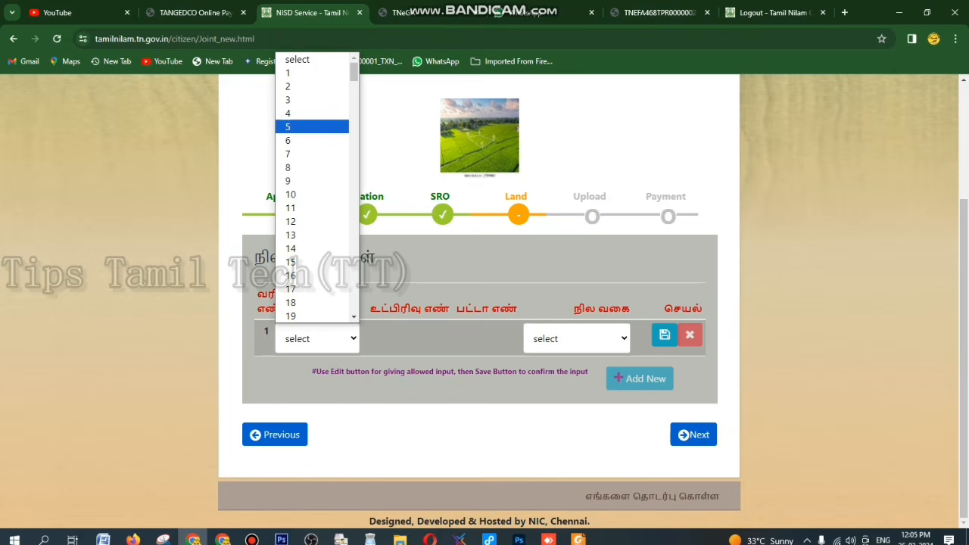
{"action": "left_click", "coordinate": [312, 126]}
{"action": "left_click", "coordinate": [406, 338]}
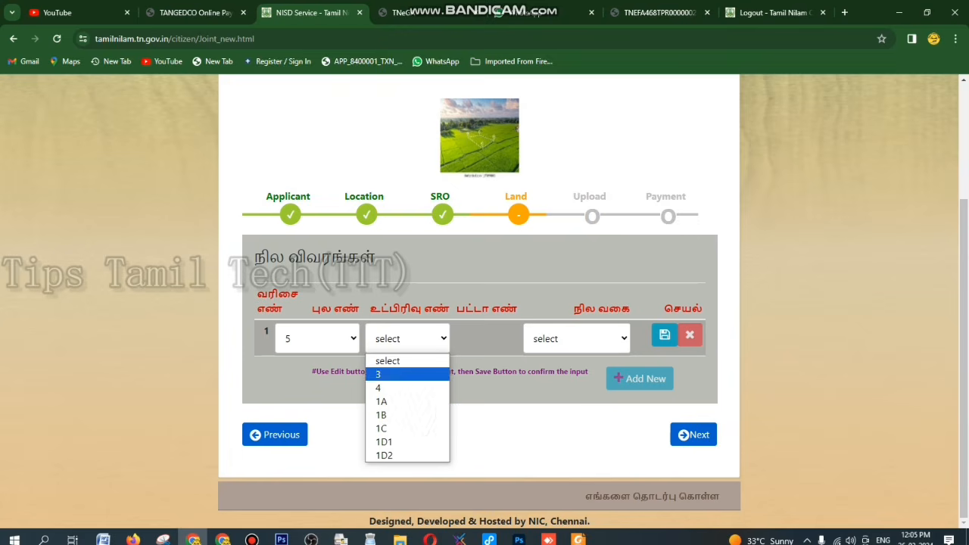
{"action": "key", "text": "Escape"}
{"action": "left_click", "coordinate": [575, 338]}
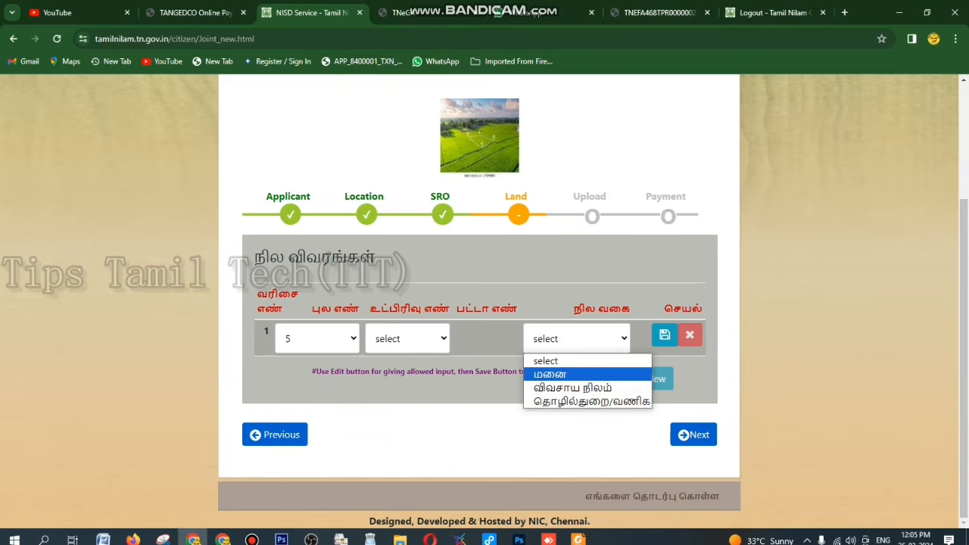
{"action": "left_click", "coordinate": [550, 374]}
{"action": "left_click", "coordinate": [664, 335]}
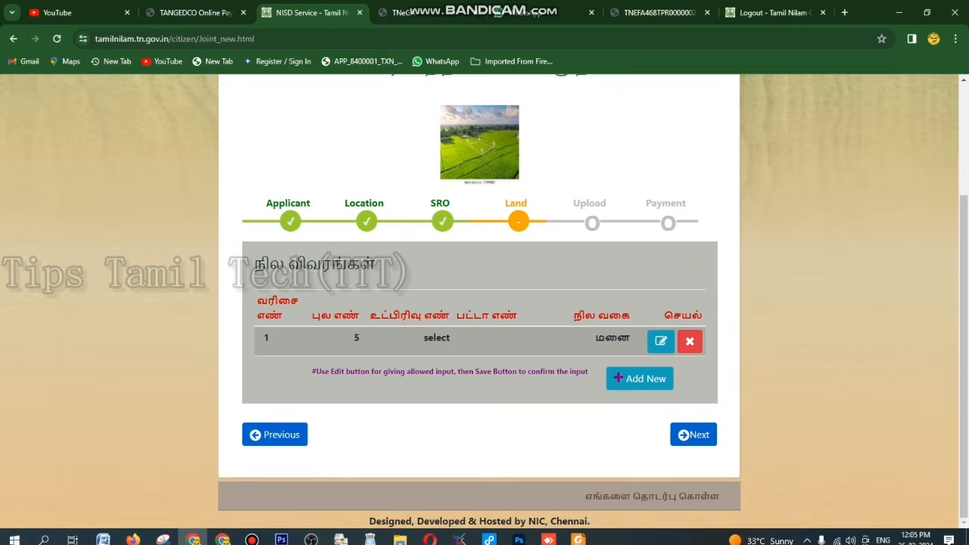
{"action": "left_click", "coordinate": [692, 434]}
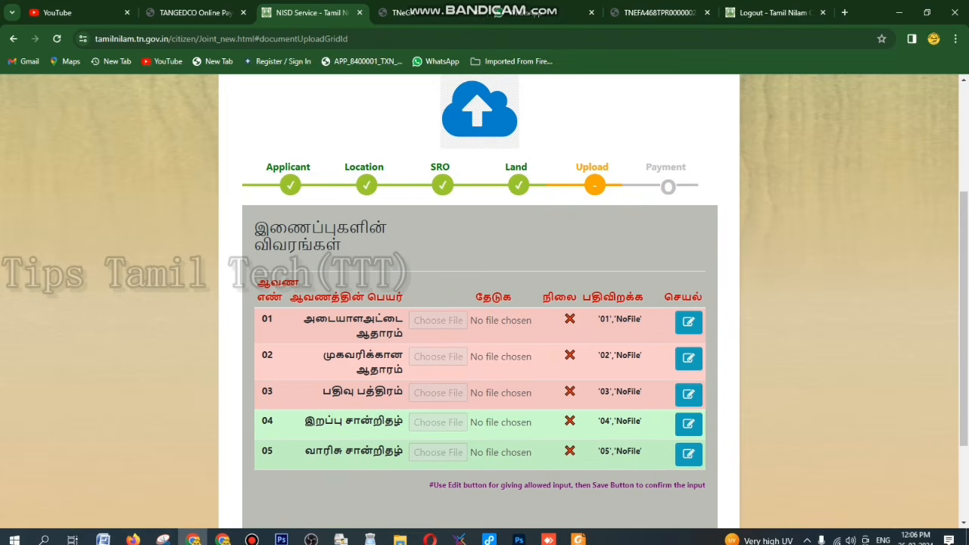
{"action": "scroll", "coordinate": [479, 303], "scroll_direction": "down", "scroll_amount": 3}
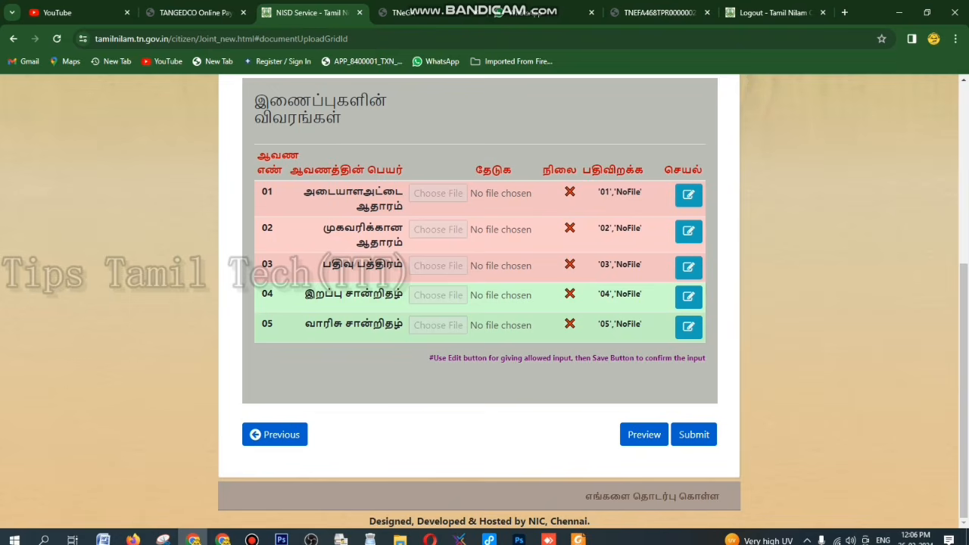
{"action": "scroll", "coordinate": [480, 303], "scroll_direction": "up", "scroll_amount": 2}
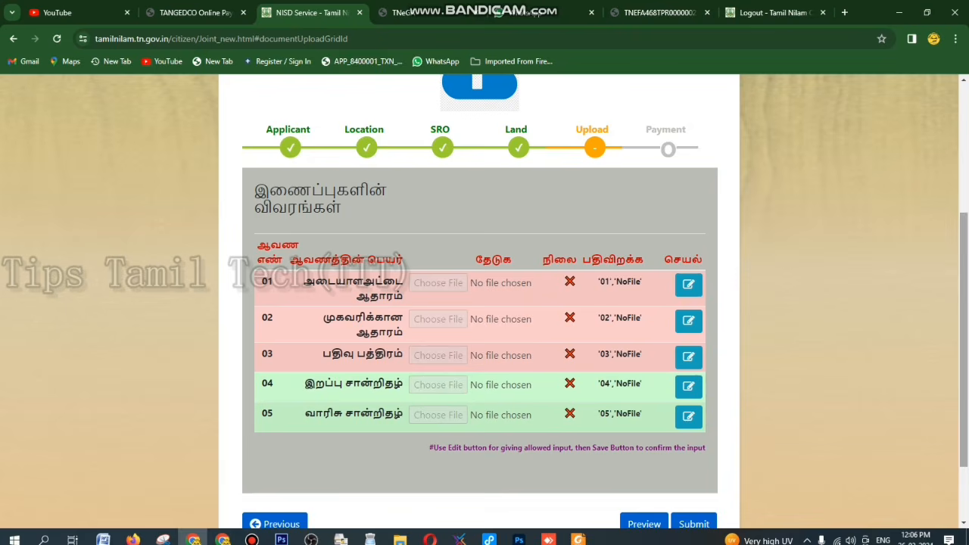
{"action": "left_click_drag", "start_coordinate": [964, 340], "coordinate": [964, 221]}
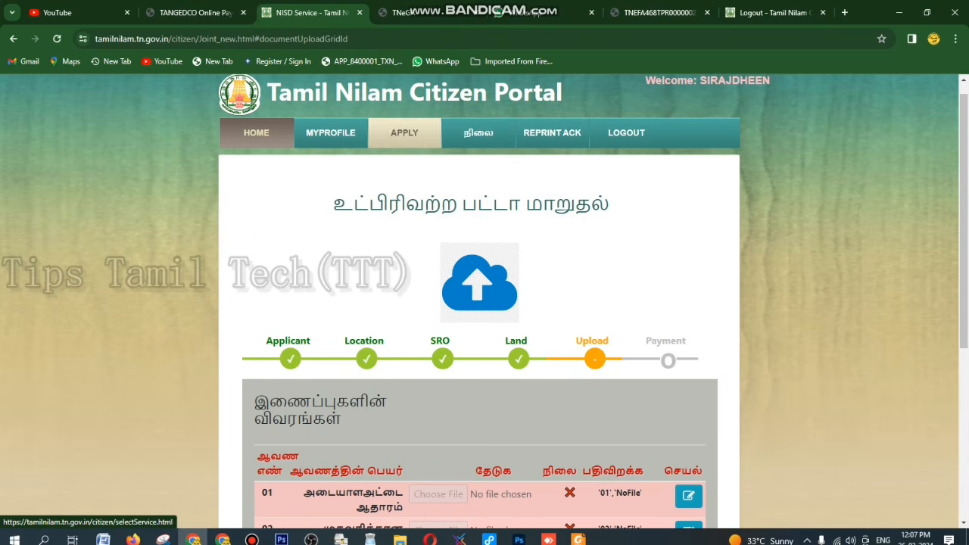
{"action": "scroll", "coordinate": [485, 303], "scroll_direction": "down", "scroll_amount": 2}
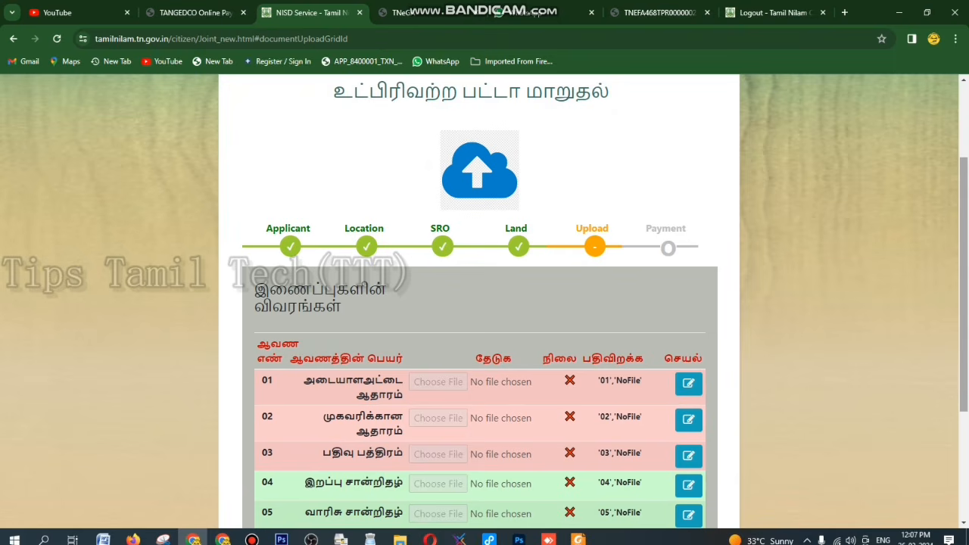
{"action": "scroll", "coordinate": [485, 303], "scroll_direction": "down", "scroll_amount": 2}
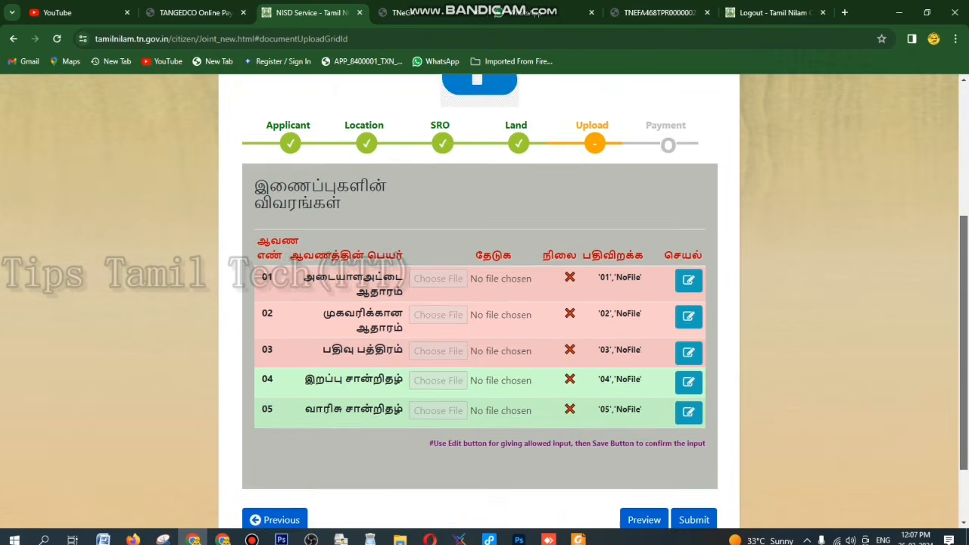